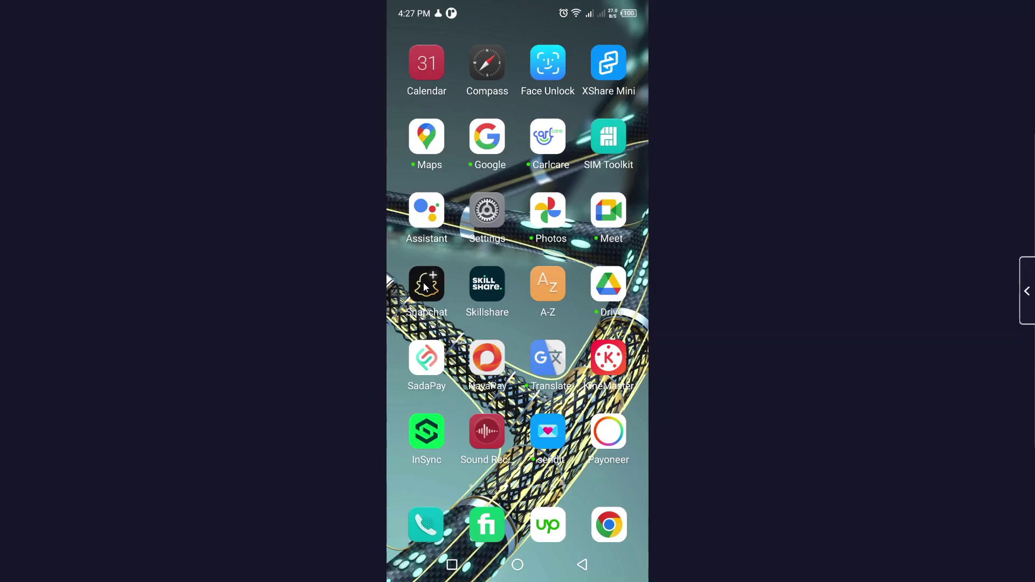
Open the Snapchat app from the Android home screen to reach its camera view.
left_click(426, 287)
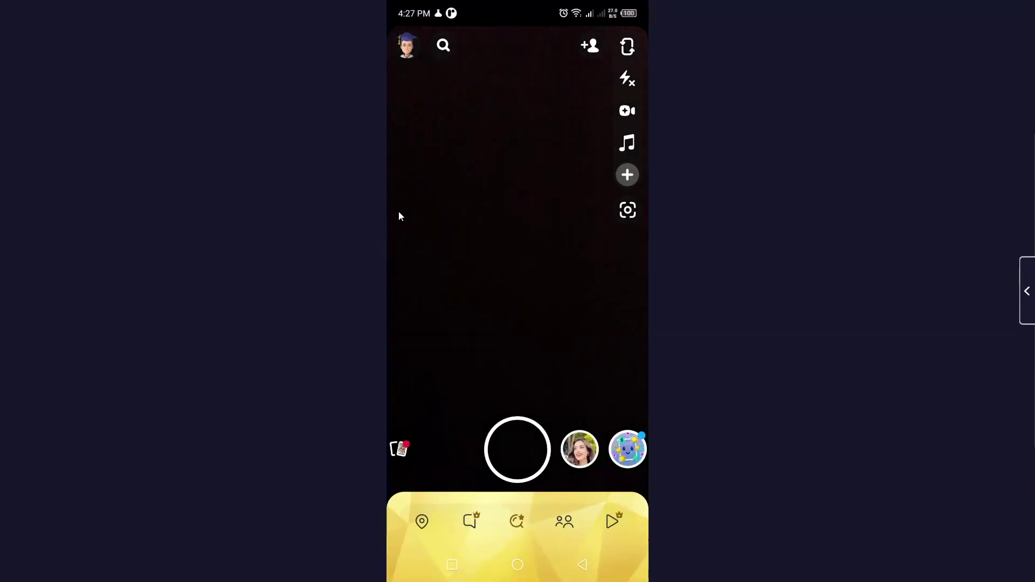
Go to your profile and open the Snapchat+ member features page.
left_click(407, 47)
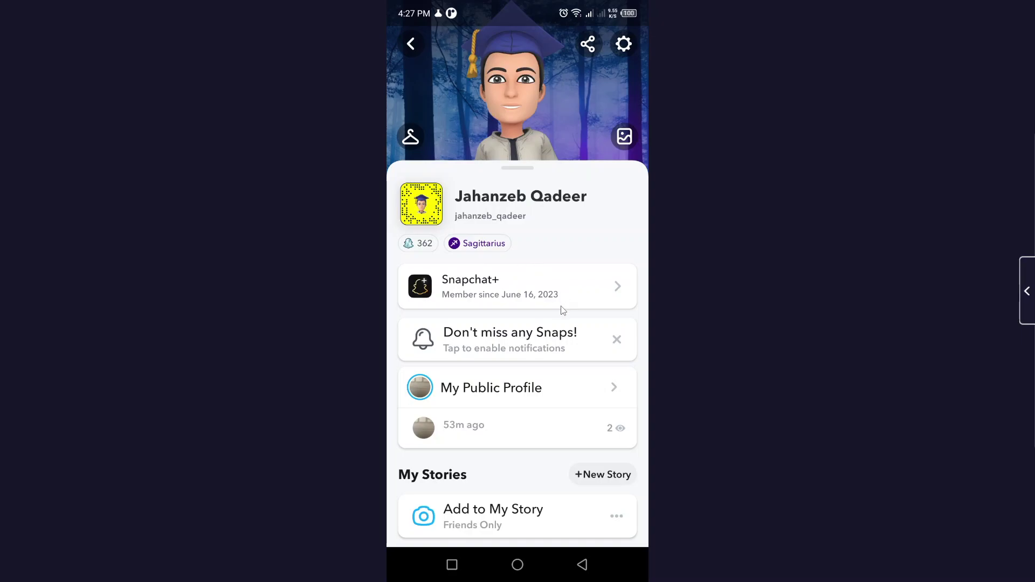
left_click(511, 295)
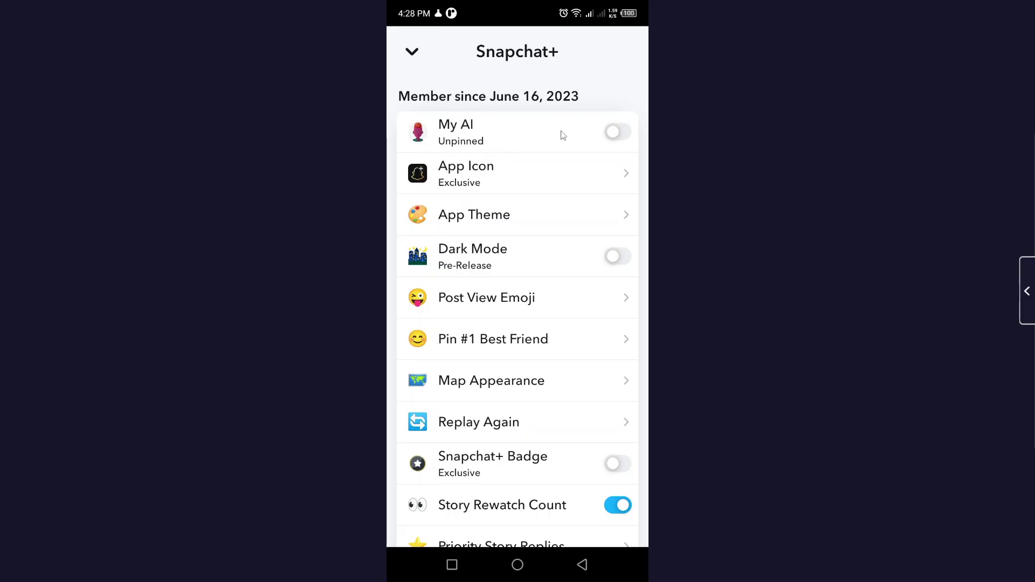
Pin My AI with its Snapchat+ switch, then close settings and return to the camera.
left_click(618, 133)
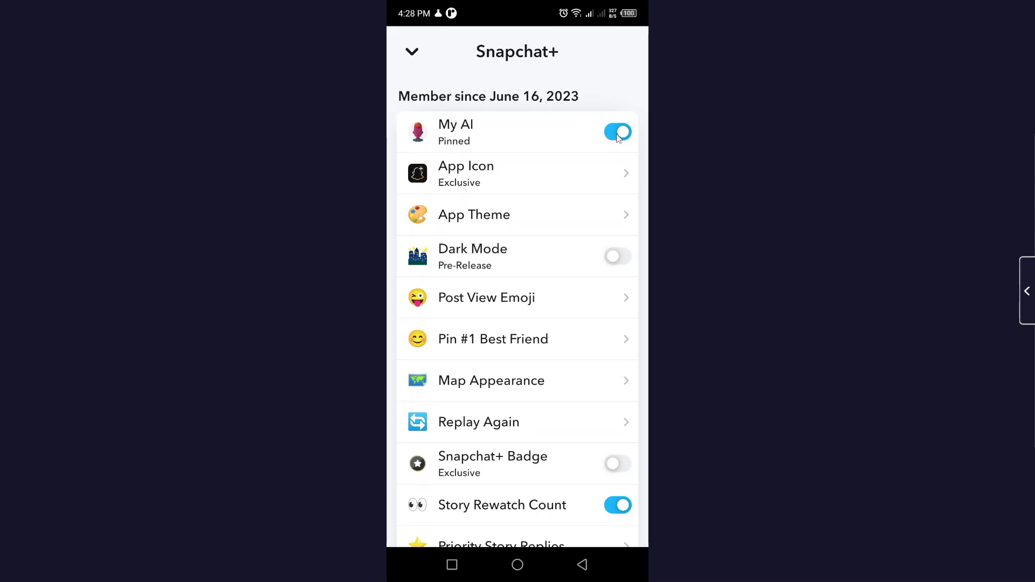
left_click(618, 134)
left_click(619, 134)
left_click(412, 53)
left_click(585, 566)
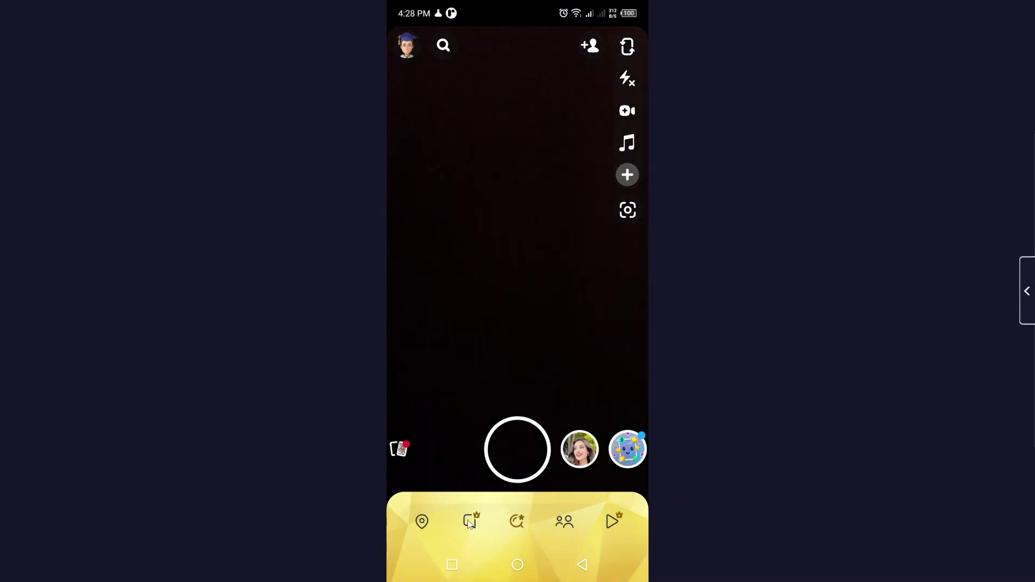
Check the pinned My AI chat at the top of the chat list, then return to your profile.
left_click(469, 522)
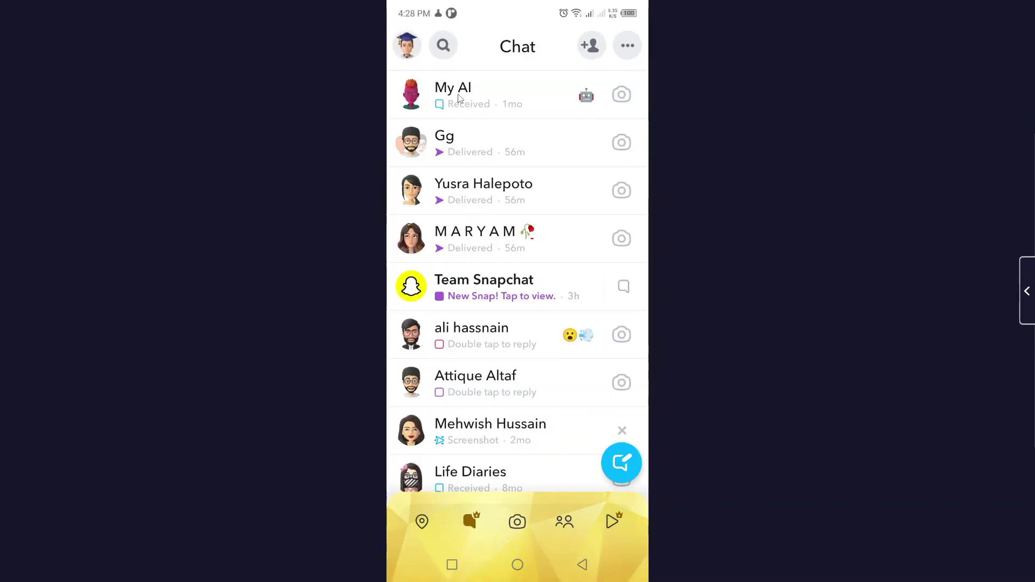
left_click(459, 98)
left_click(583, 566)
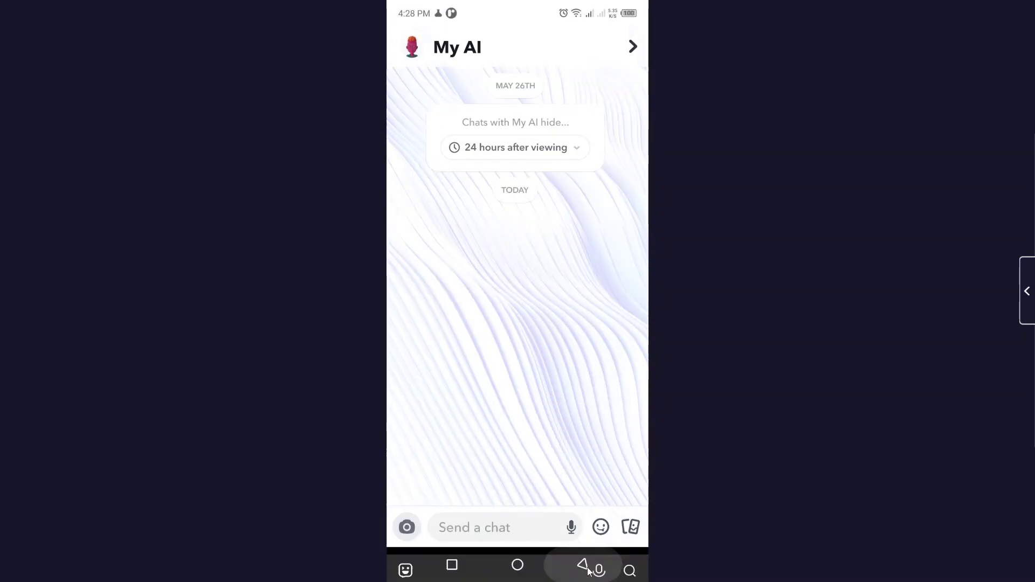
left_click(583, 565)
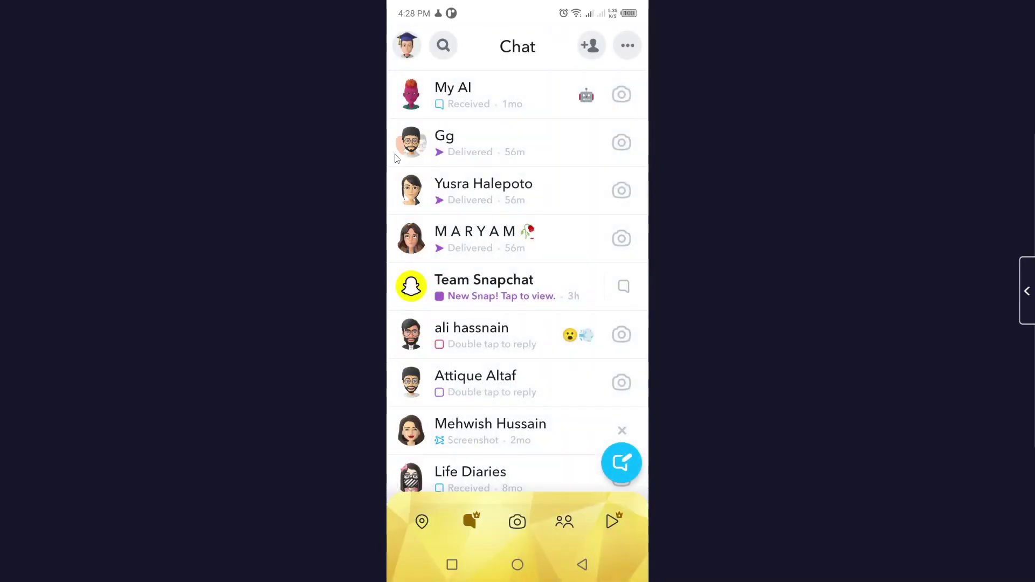
left_click(406, 48)
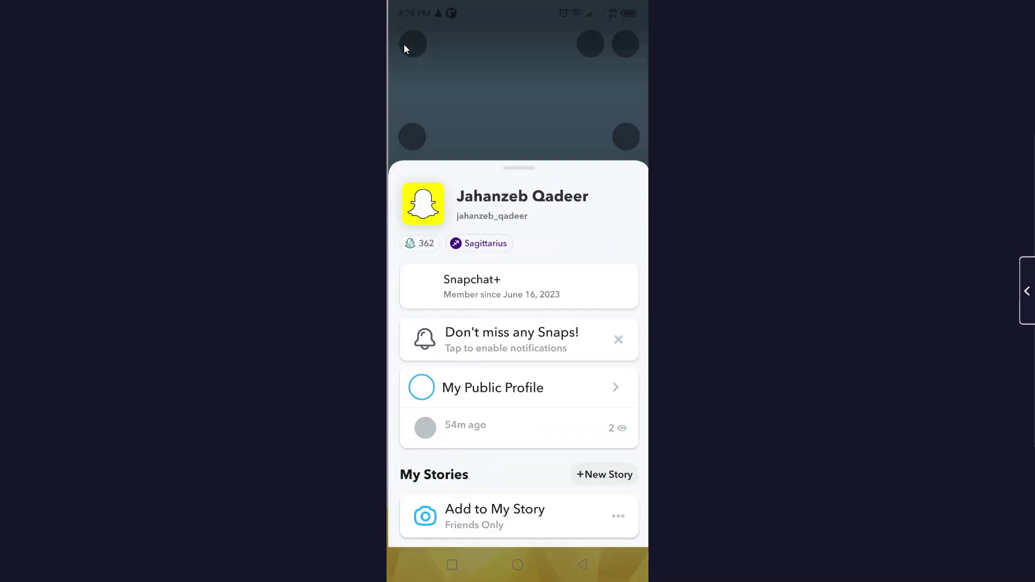
Open App Icon under Snapchat+ and scroll through the available icon designs.
left_click(482, 289)
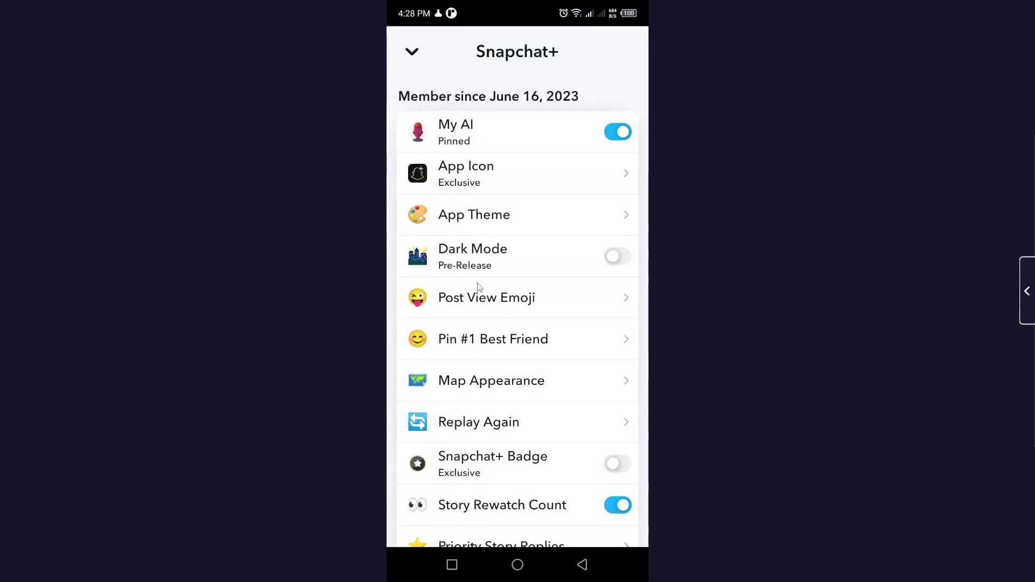
left_click(460, 184)
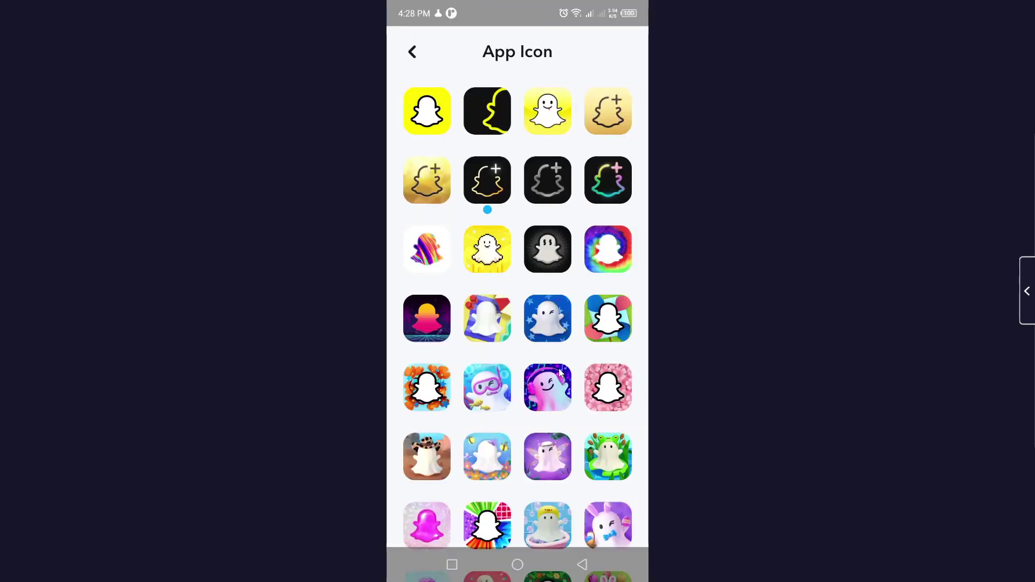
left_click_drag(555, 282, 540, 142)
left_click_drag(495, 300, 488, 134)
left_click_drag(519, 286, 511, 228)
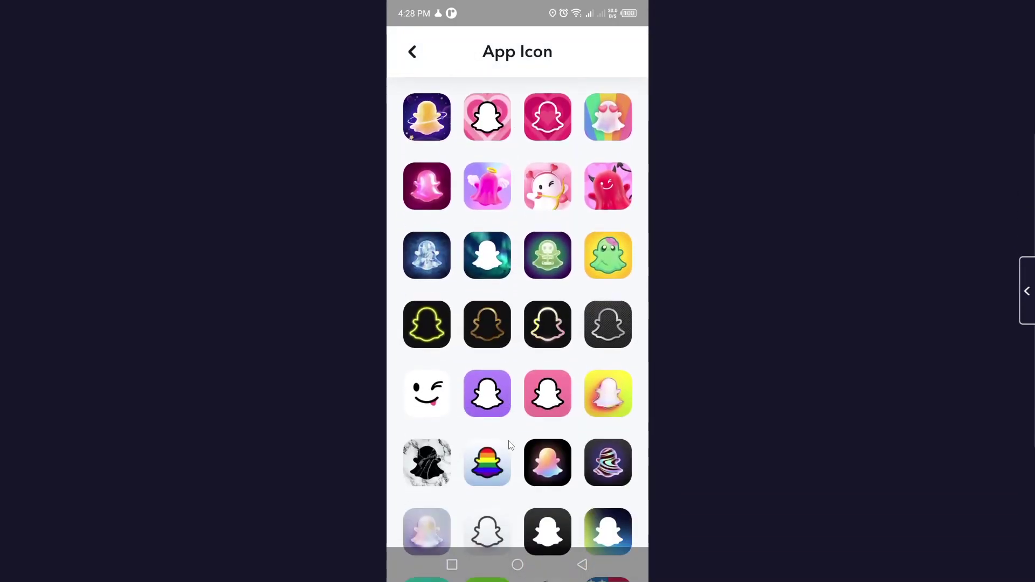
scroll(510, 445, "up", 10)
left_click_drag(492, 365, 544, 485)
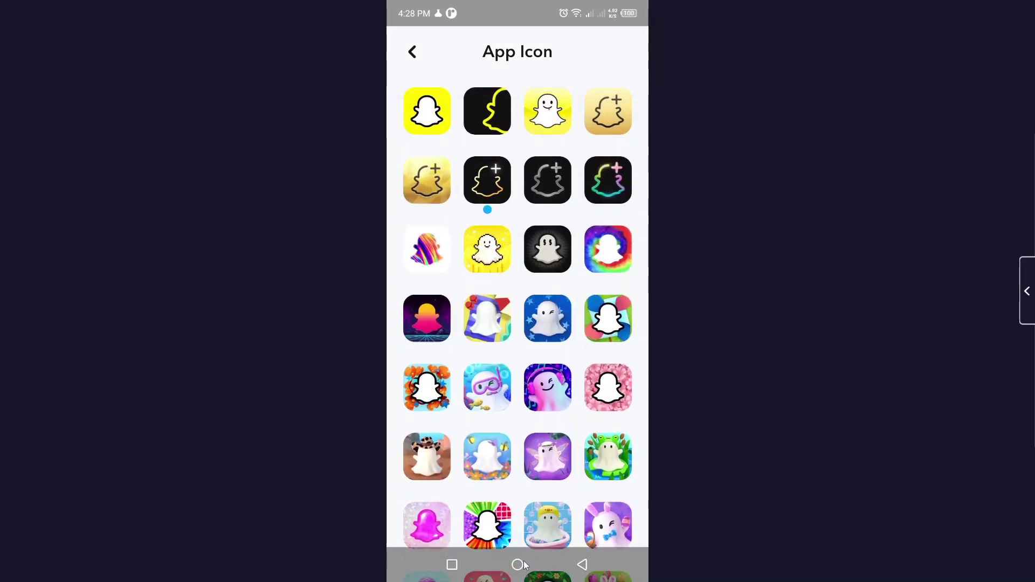
Check the home screen, reopen Snapchat, scroll the icon grid again and return to Snapchat+ settings.
left_click(518, 565)
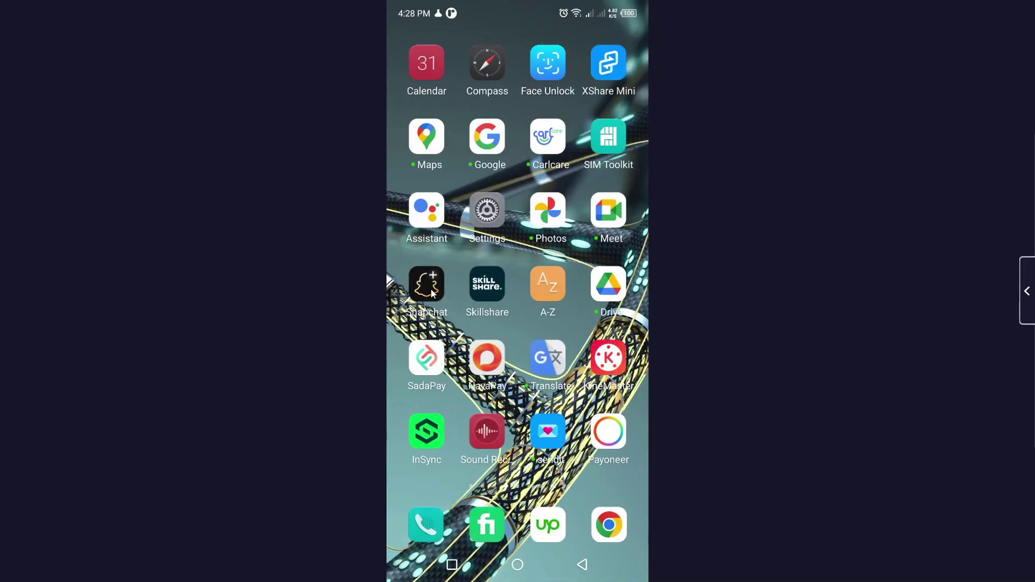
left_click(431, 293)
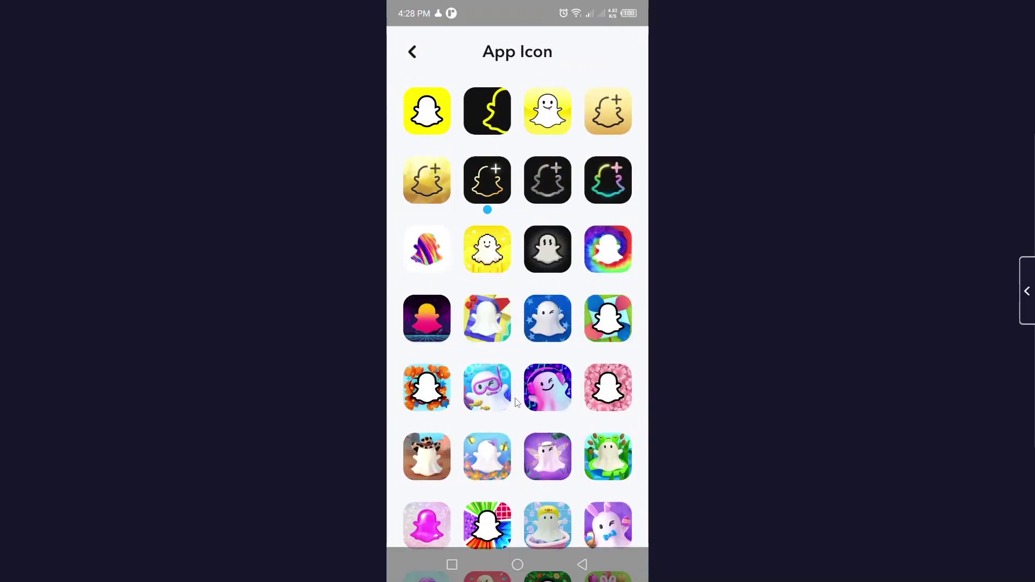
scroll(516, 401, "down", 10)
scroll(534, 474, "down", 9)
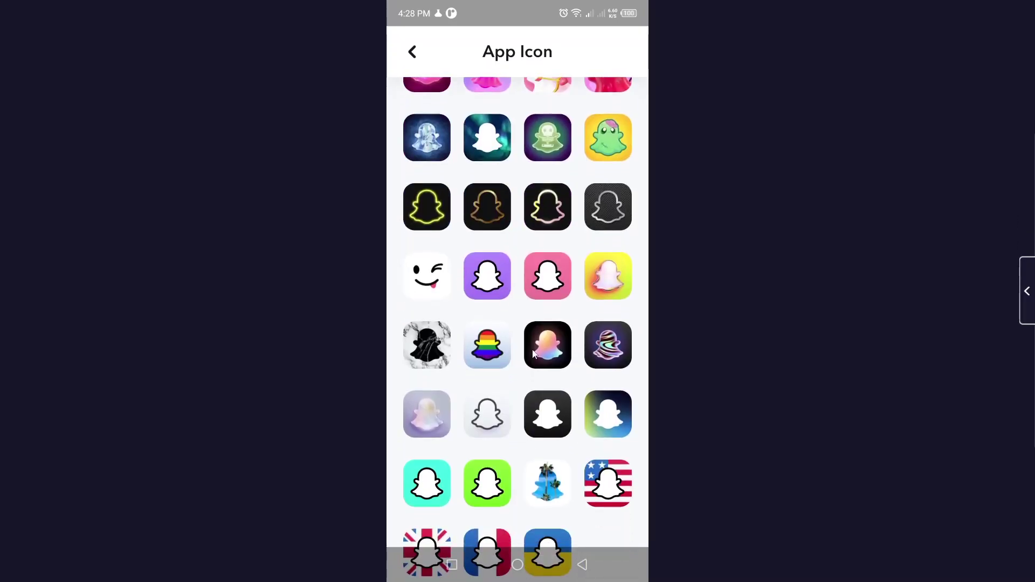
scroll(515, 311, "down", 2)
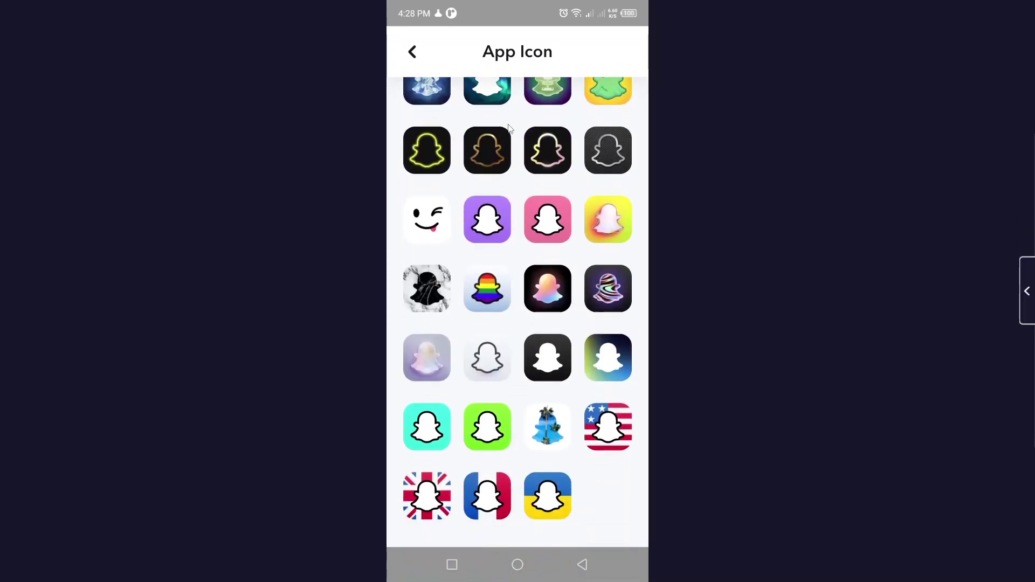
left_click(413, 52)
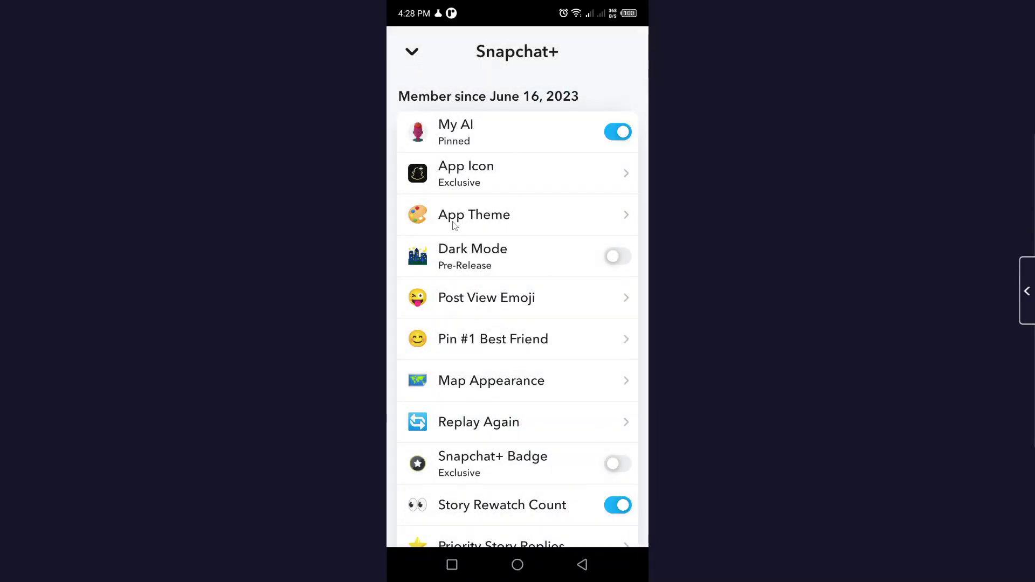
Browse the Snapchat Themes previews under App Theme, then start a Custom Theme.
left_click(456, 224)
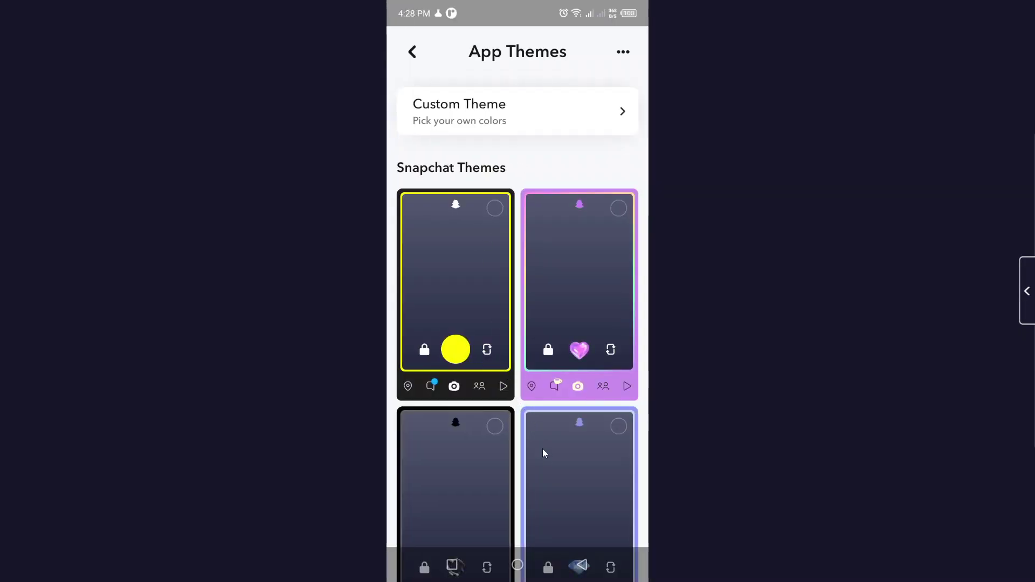
left_click_drag(558, 376, 562, 194)
left_click_drag(577, 445, 562, 185)
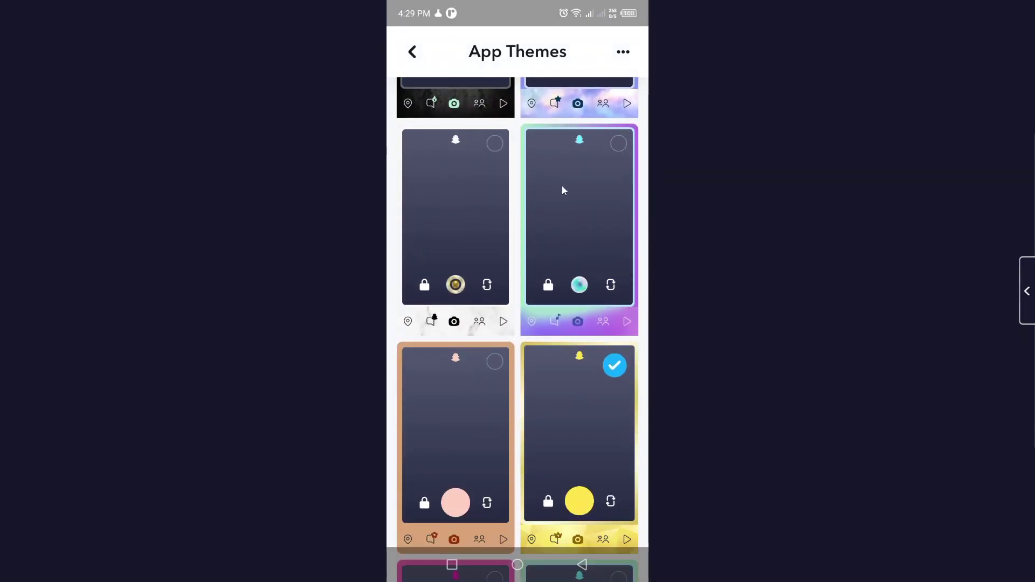
left_click_drag(469, 448, 521, 281)
left_click_drag(526, 426, 545, 418)
left_click_drag(539, 172, 544, 397)
left_click_drag(518, 216, 471, 338)
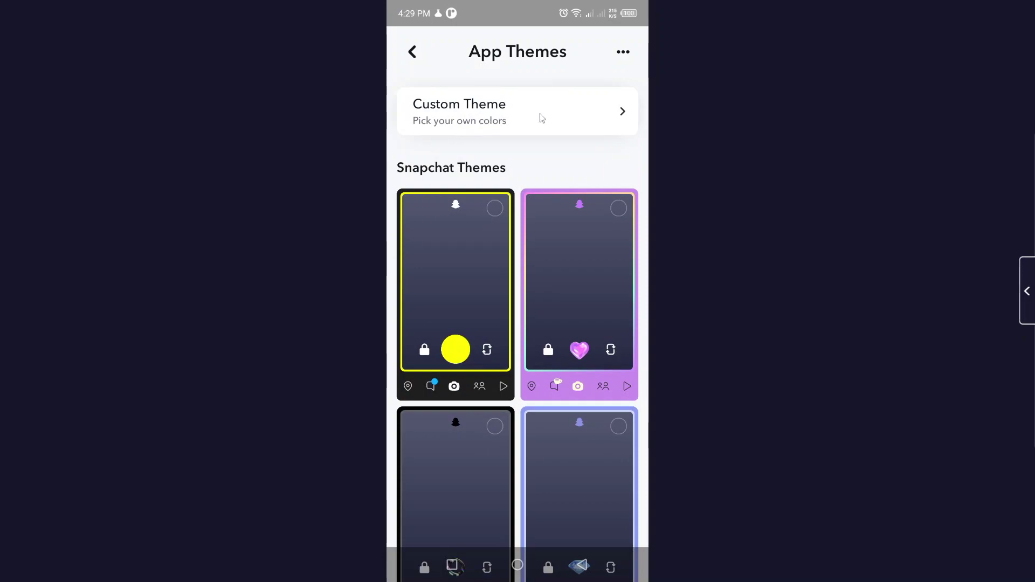
left_click(505, 115)
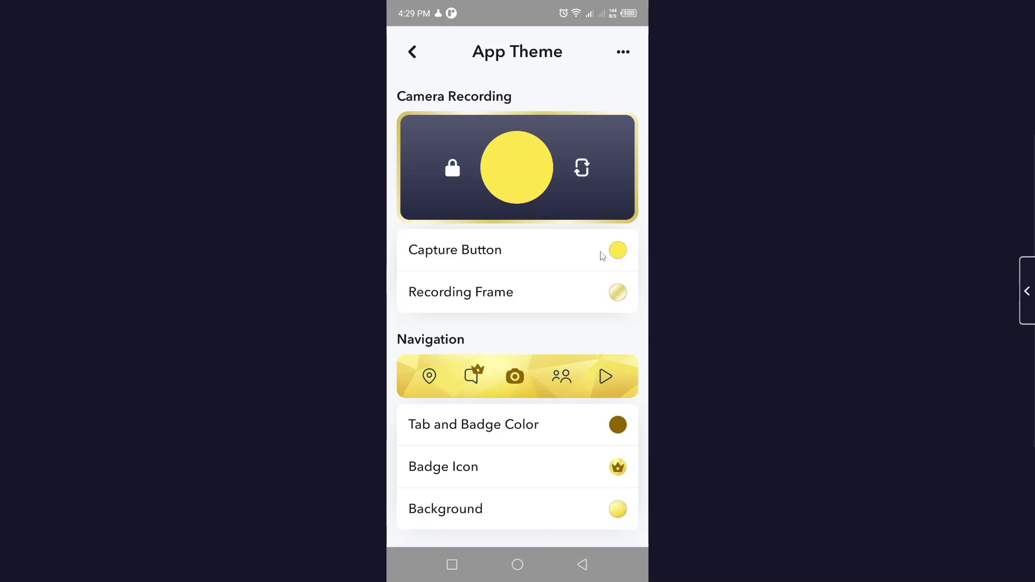
Try several capture button styles and settle on the fidget spinner.
left_click(619, 253)
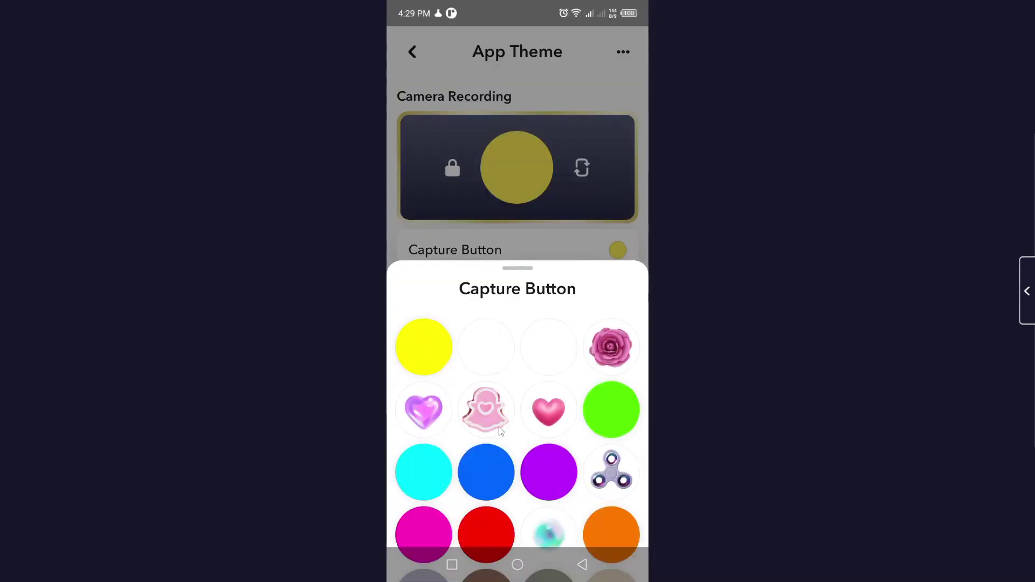
left_click(542, 479)
left_click(596, 477)
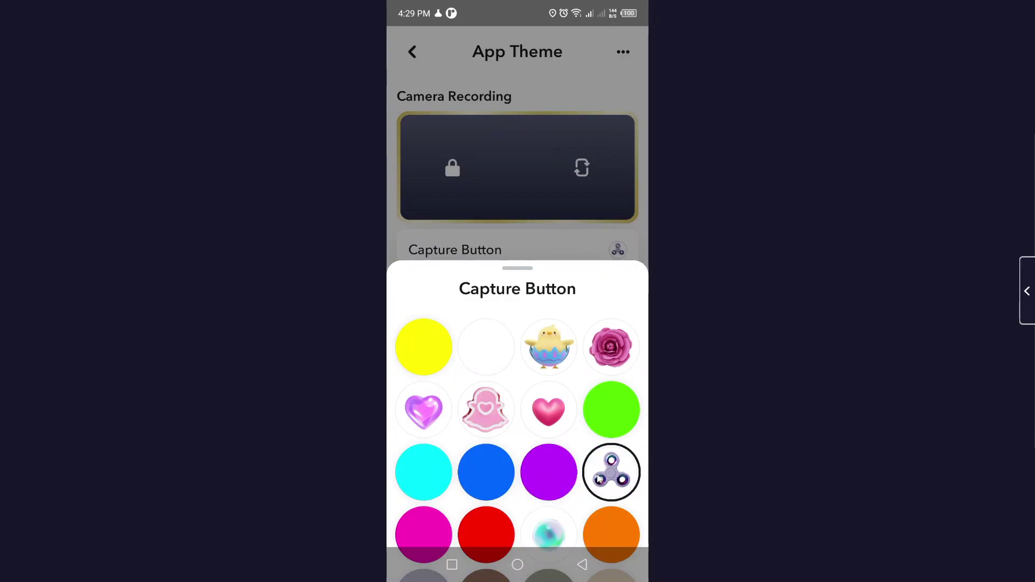
left_click(612, 347)
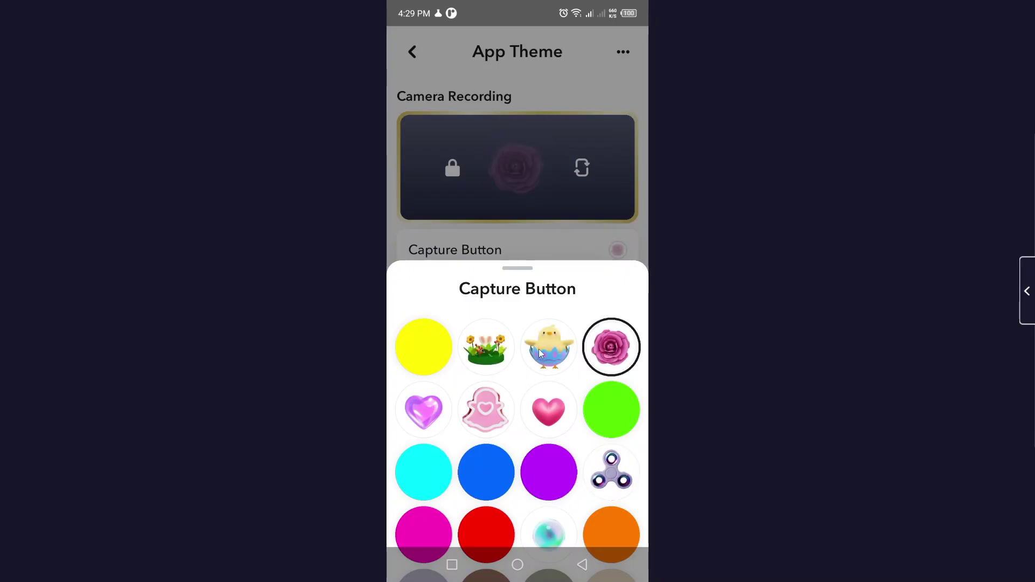
left_click(548, 346)
left_click(497, 352)
left_click(488, 426)
left_click(613, 485)
left_click(581, 565)
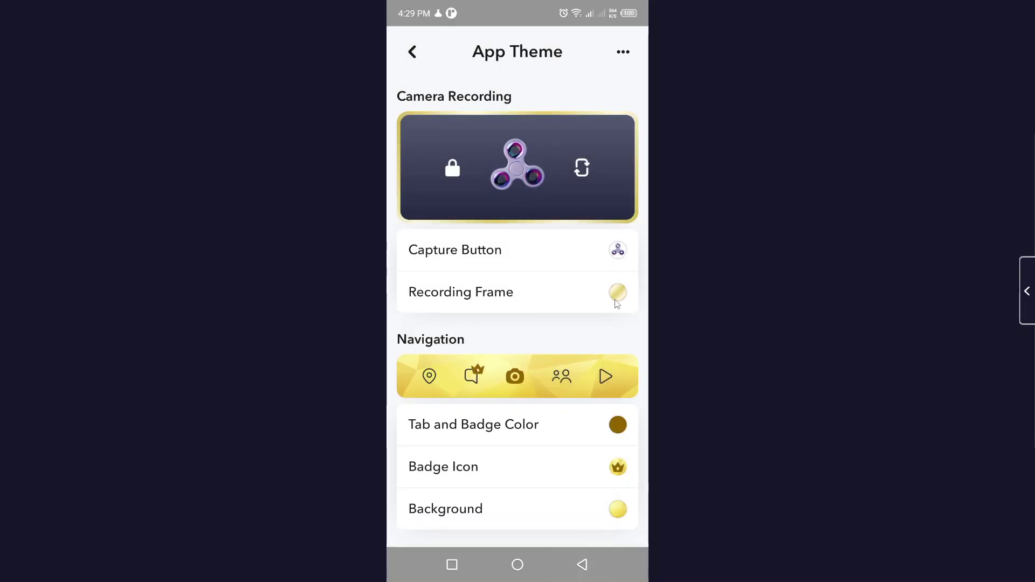
Set the recording frame colour to the rainbow gradient.
left_click(512, 293)
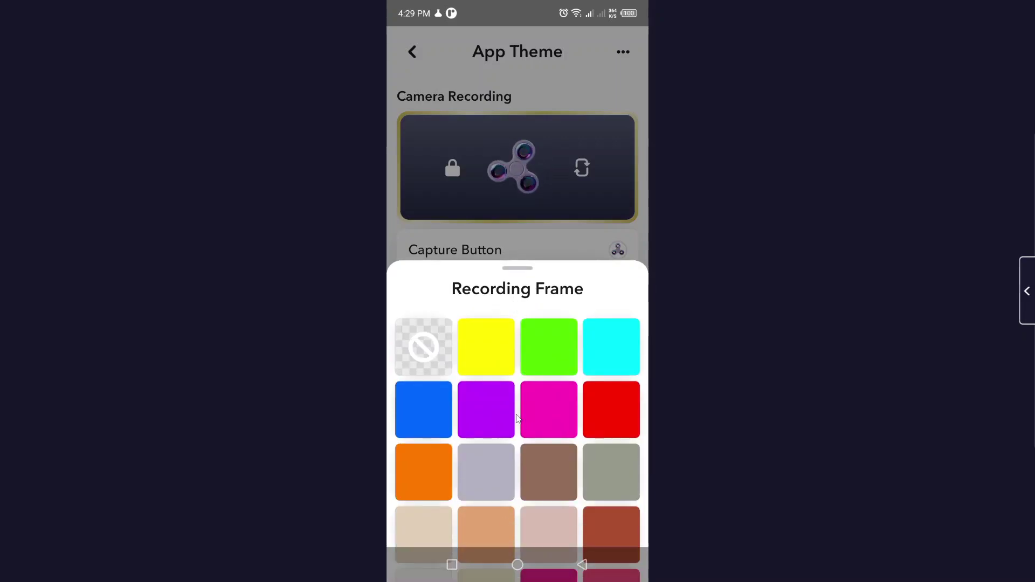
scroll(517, 418, "down", 4)
left_click(558, 451)
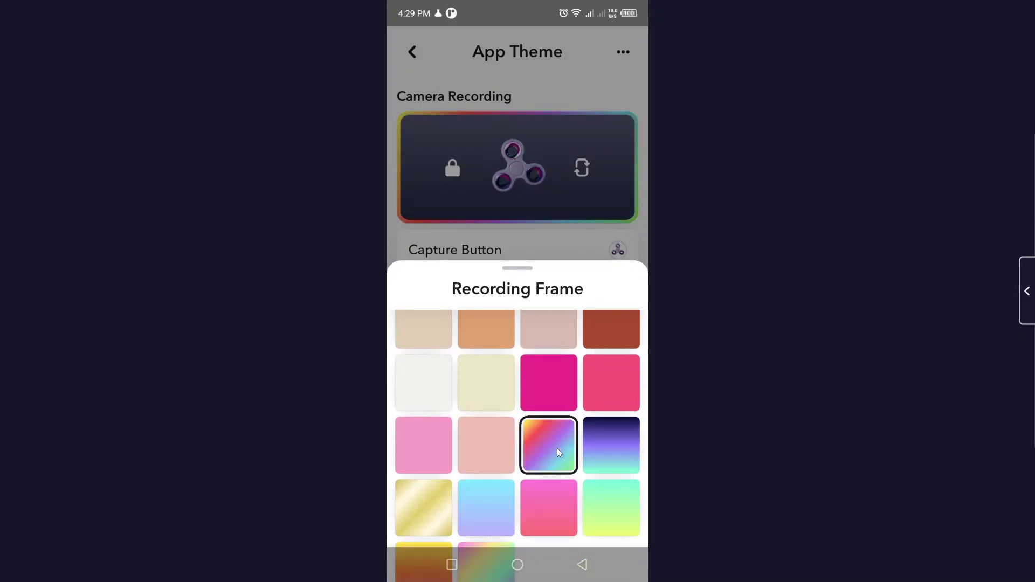
left_click(583, 565)
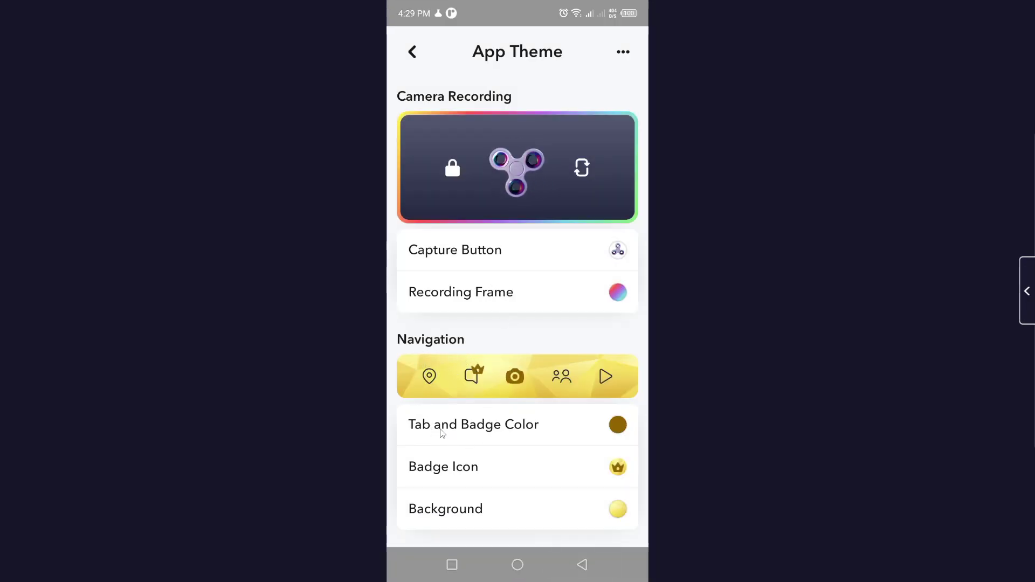
Set the tab and badge colour to white after trying grey, salmon and yellow.
left_click(512, 432)
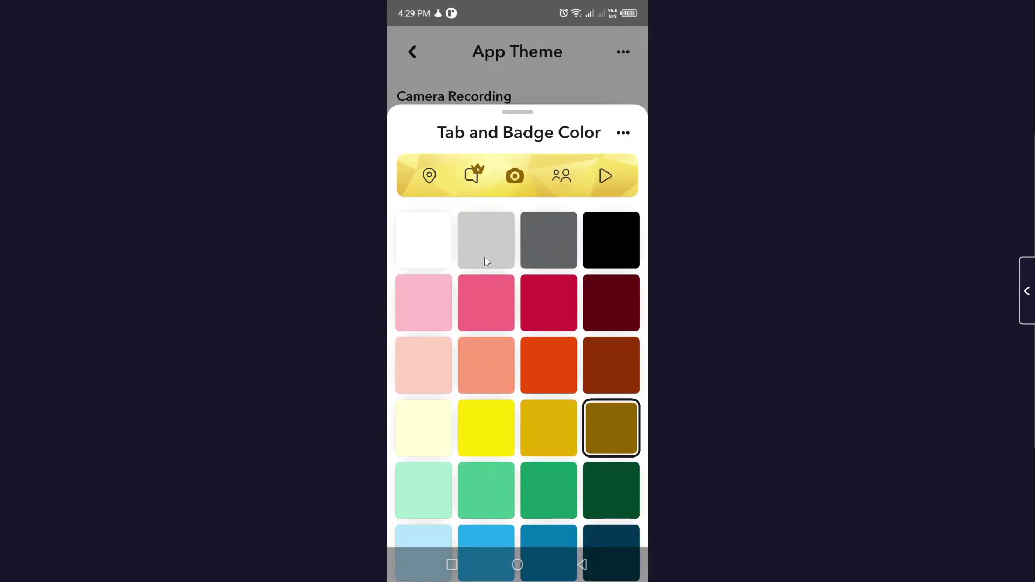
left_click(484, 256)
left_click(491, 346)
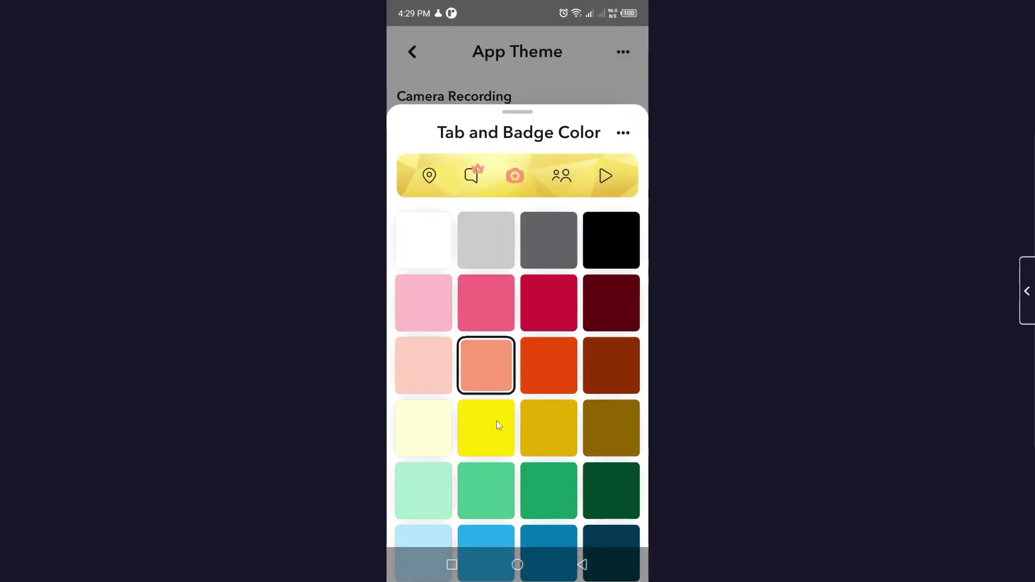
left_click(496, 435)
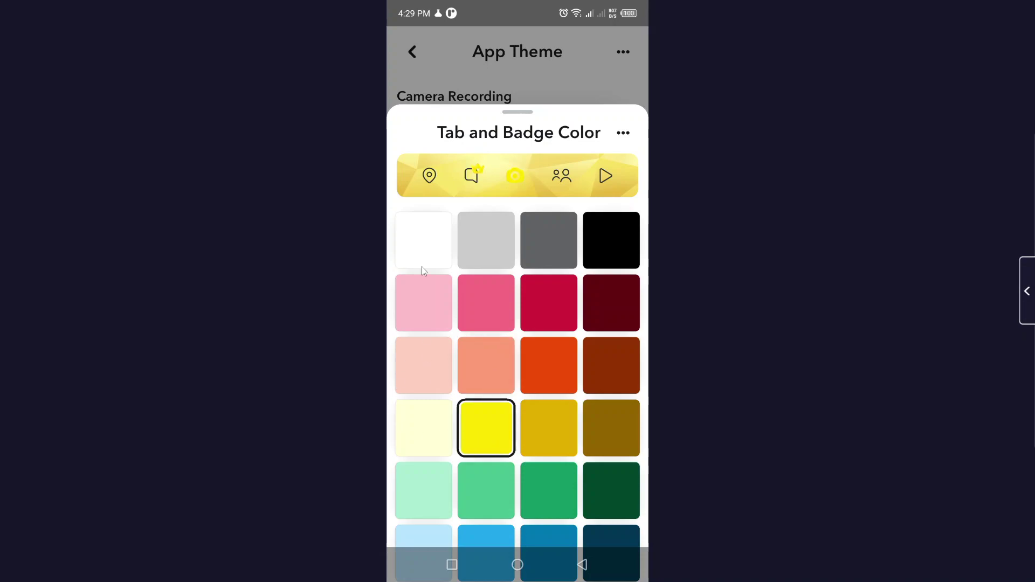
left_click(429, 252)
left_click(576, 564)
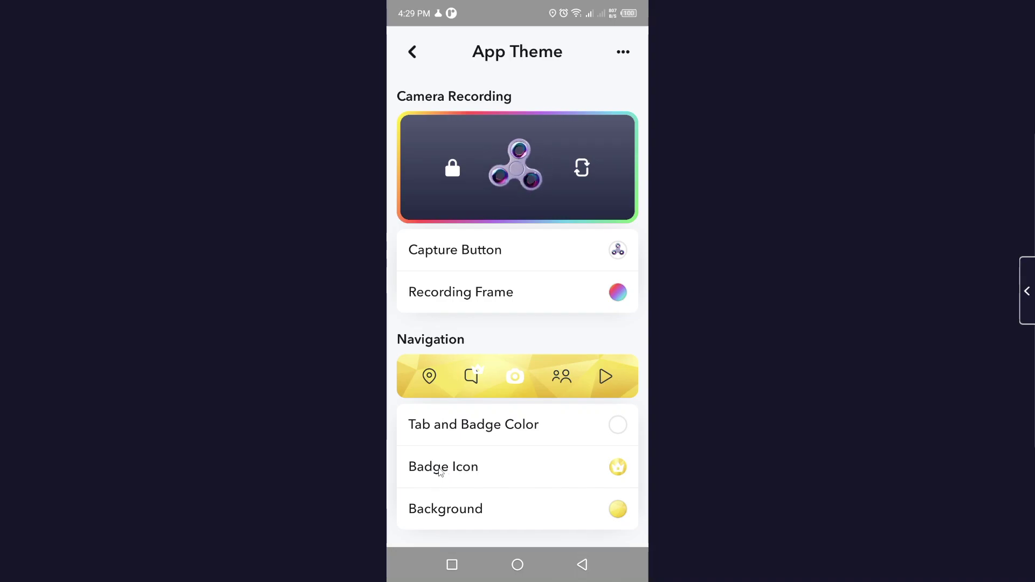
left_click(439, 470)
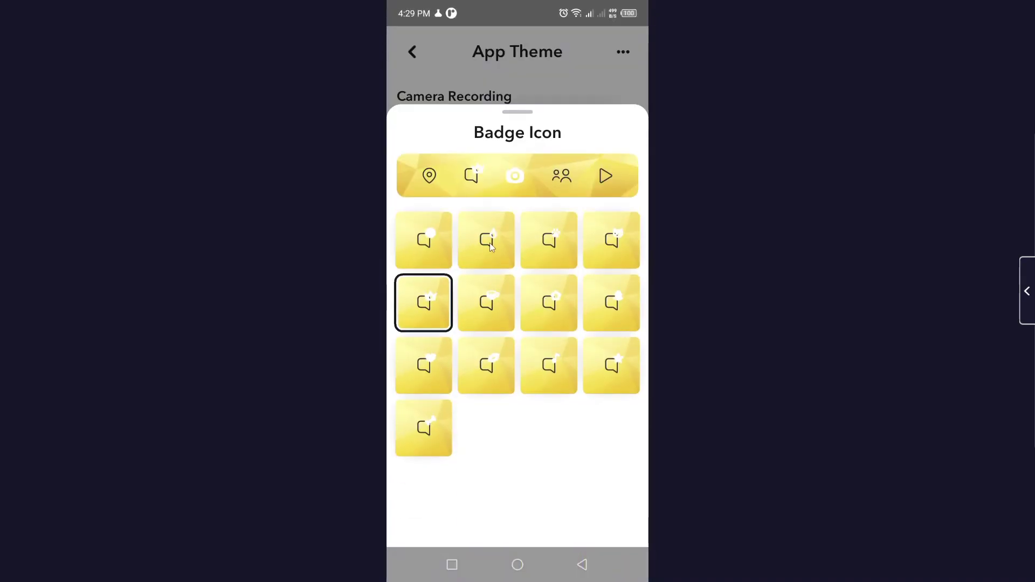
Try the badge icon styles and choose the first, plain dot badge.
left_click(490, 247)
left_click(548, 243)
left_click(597, 263)
left_click(435, 249)
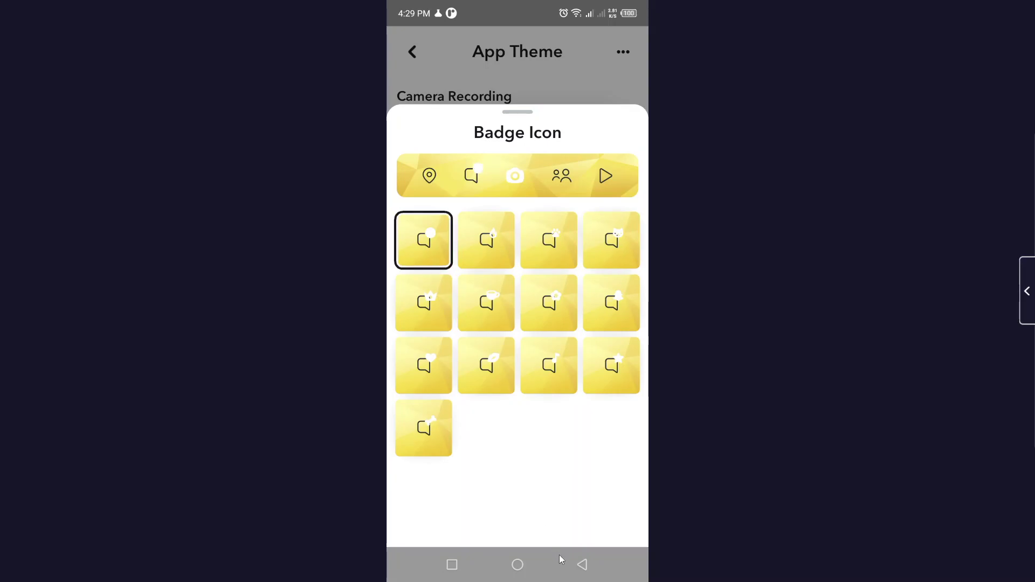
left_click(582, 566)
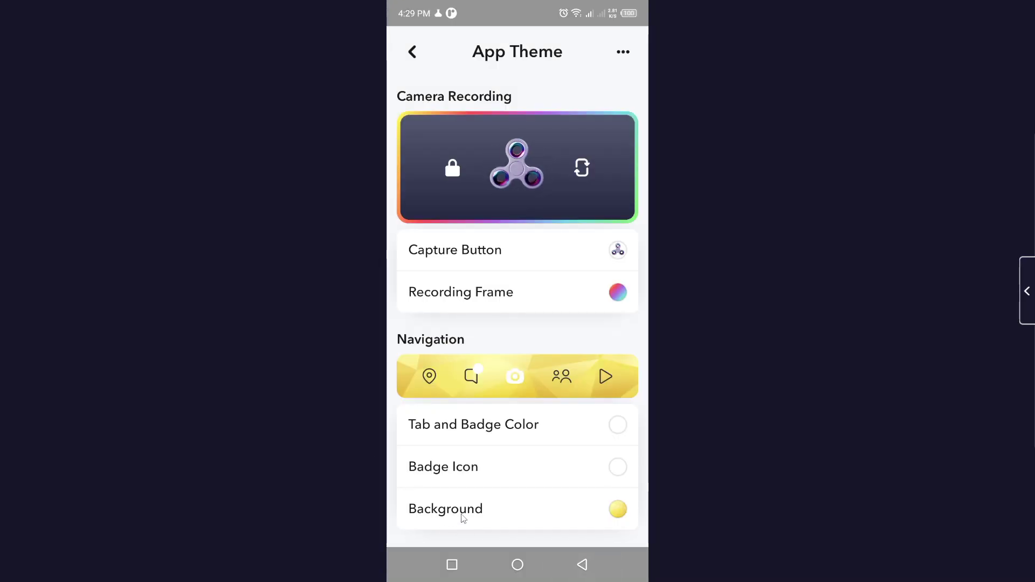
Set the navigation background to black after trying light and dark grey.
left_click(449, 516)
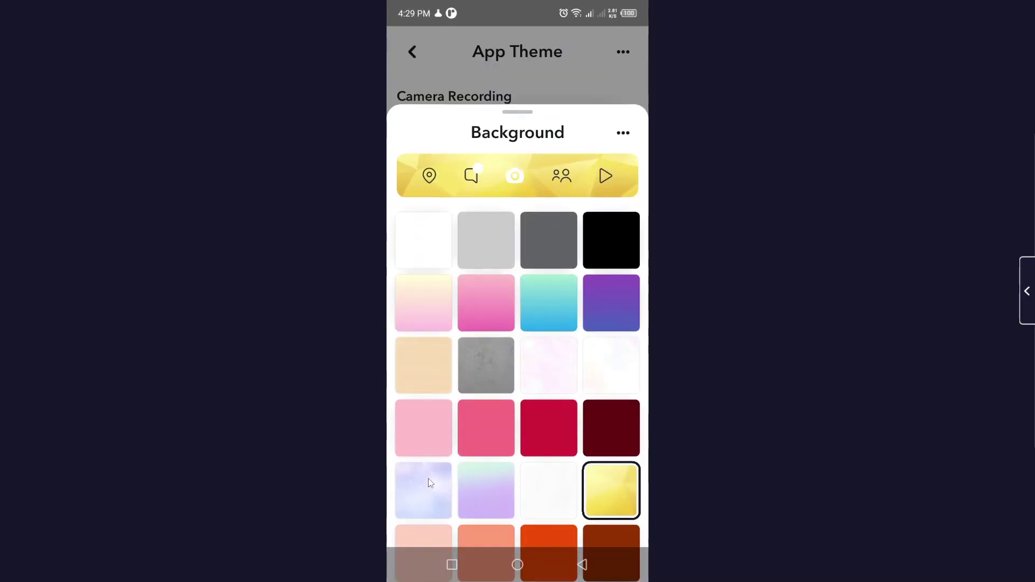
left_click(497, 254)
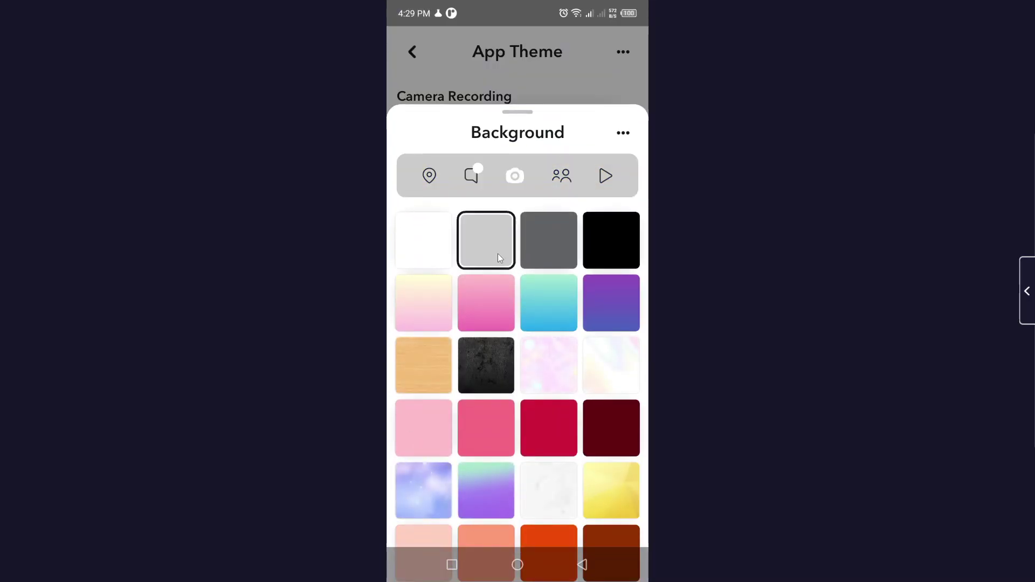
left_click(528, 253)
left_click(607, 248)
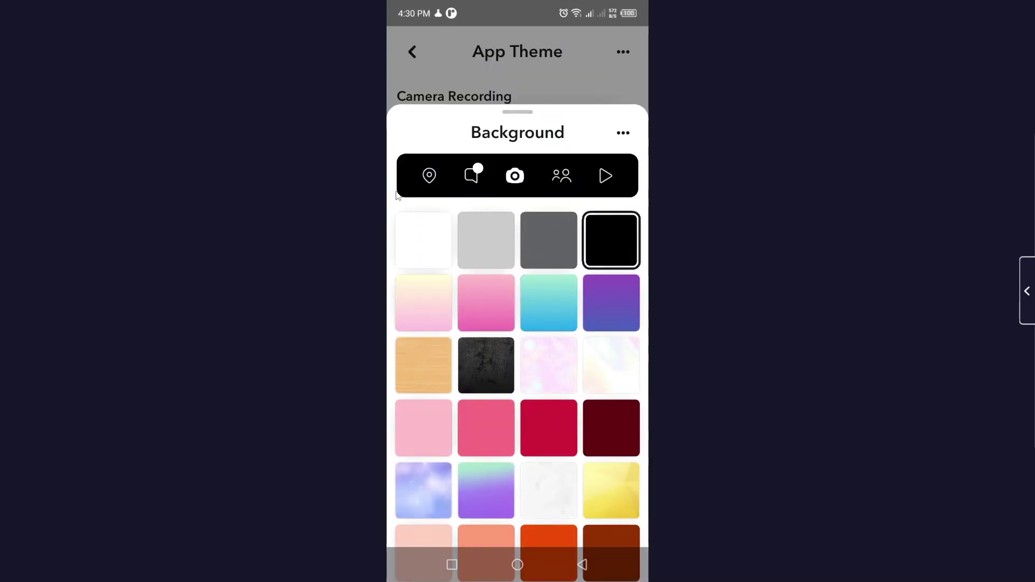
left_click(584, 565)
left_click(584, 565)
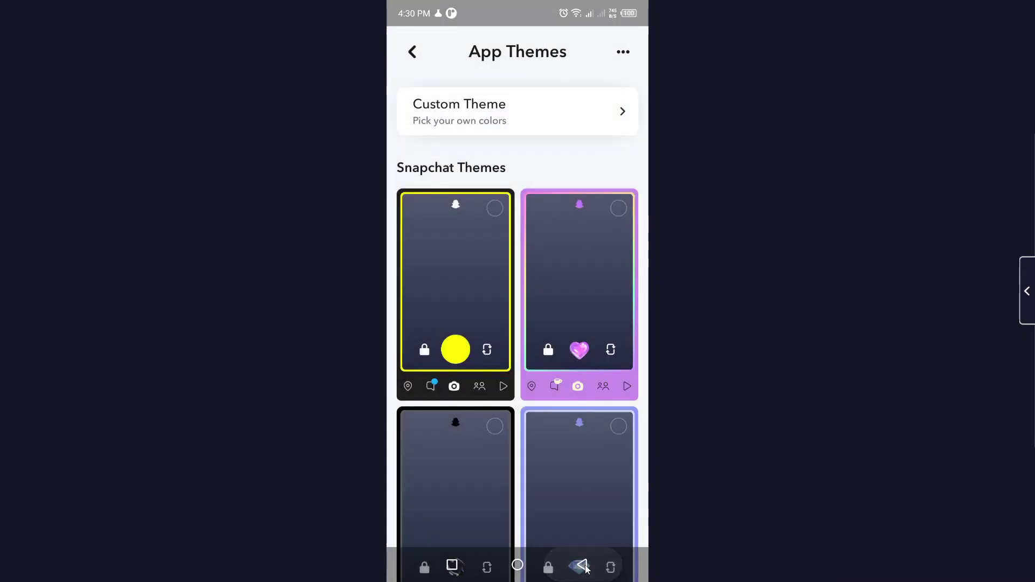
Turn on Dark Mode in Snapchat+ settings and confirm the app restart.
left_click(410, 56)
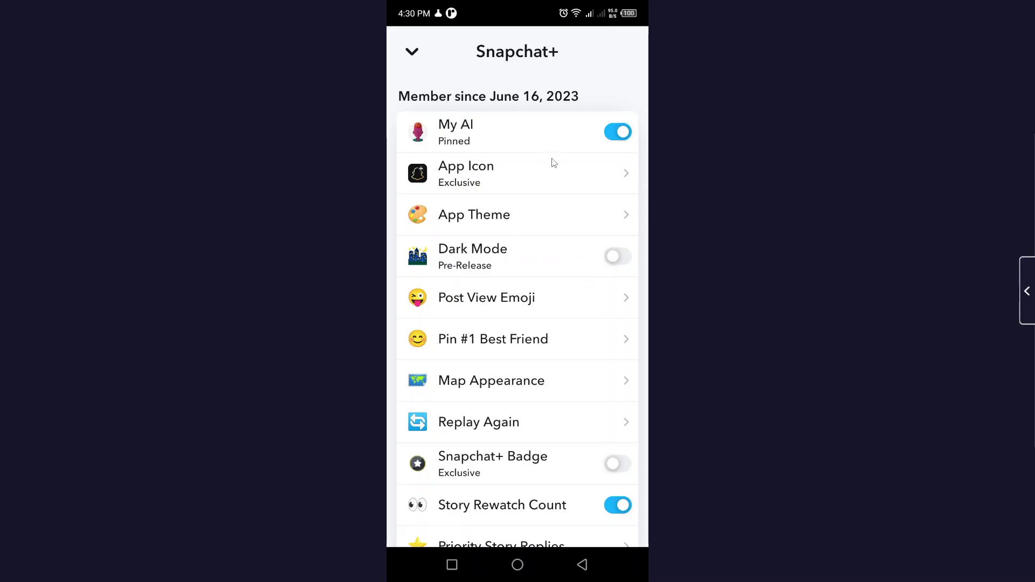
left_click(613, 258)
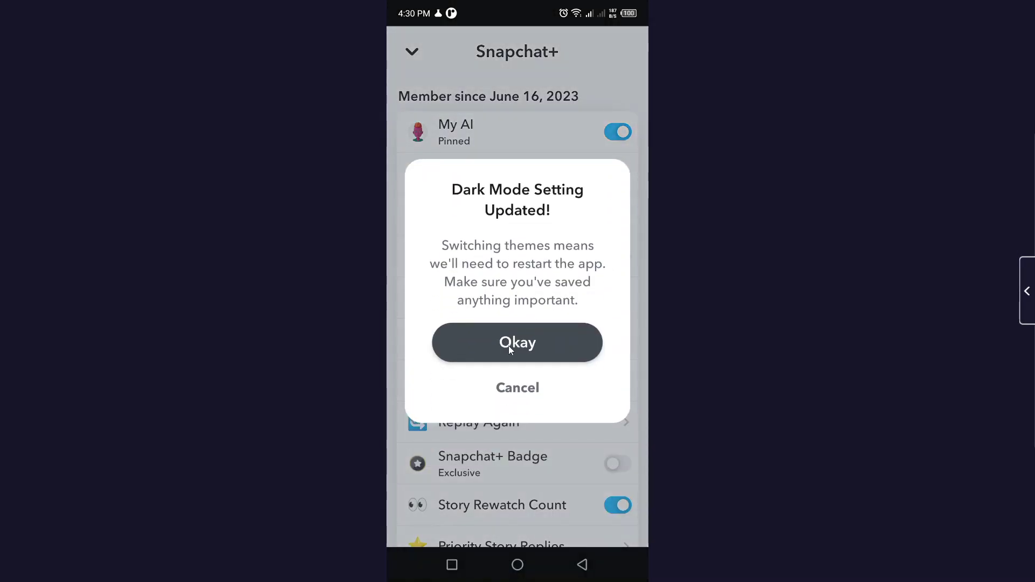
left_click(509, 345)
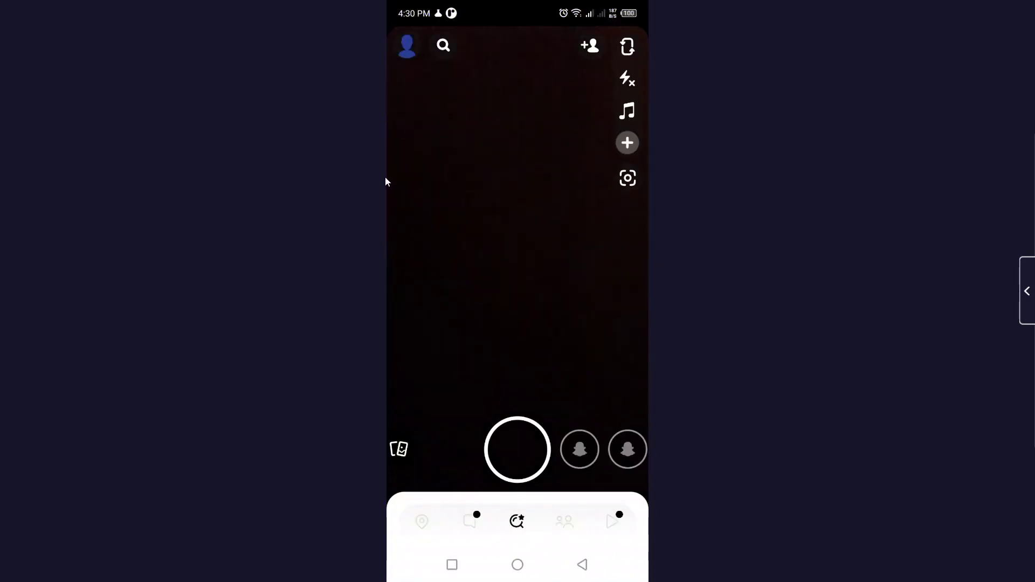
Switch Dark Mode back off from Snapchat+ settings, confirm the restart, and reopen Snapchat+.
left_click(411, 49)
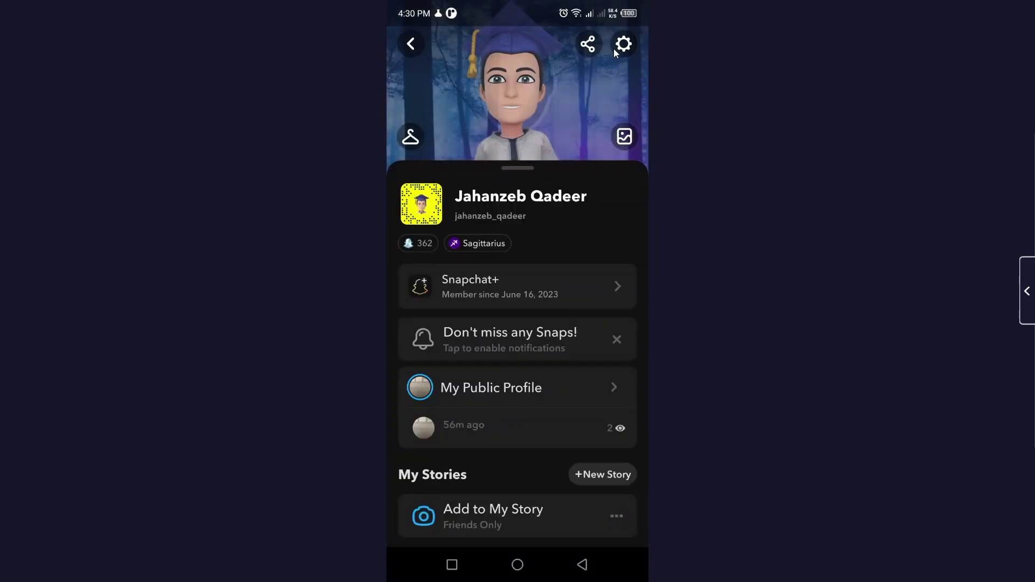
left_click_drag(498, 419, 480, 119)
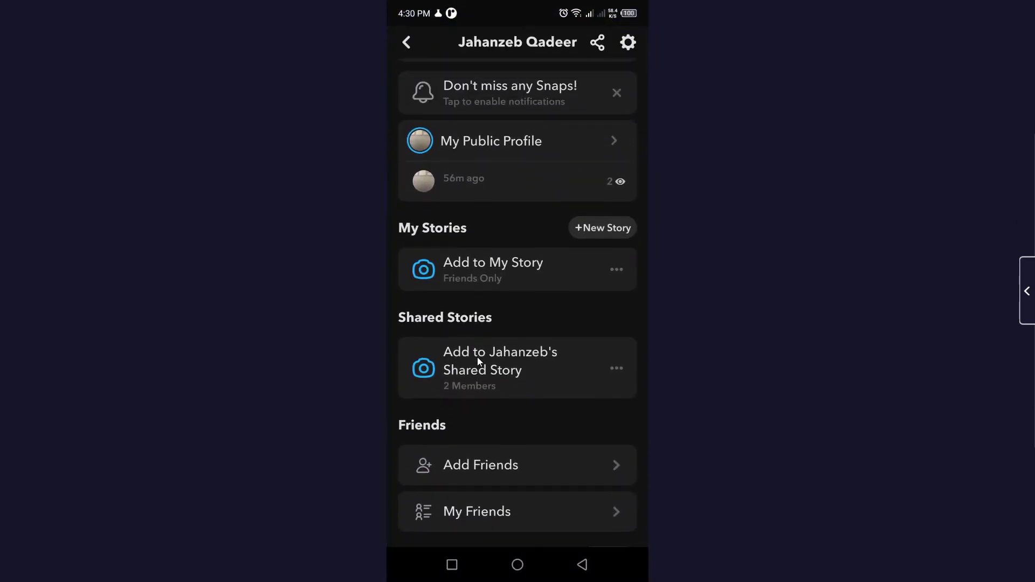
left_click_drag(478, 358, 488, 418)
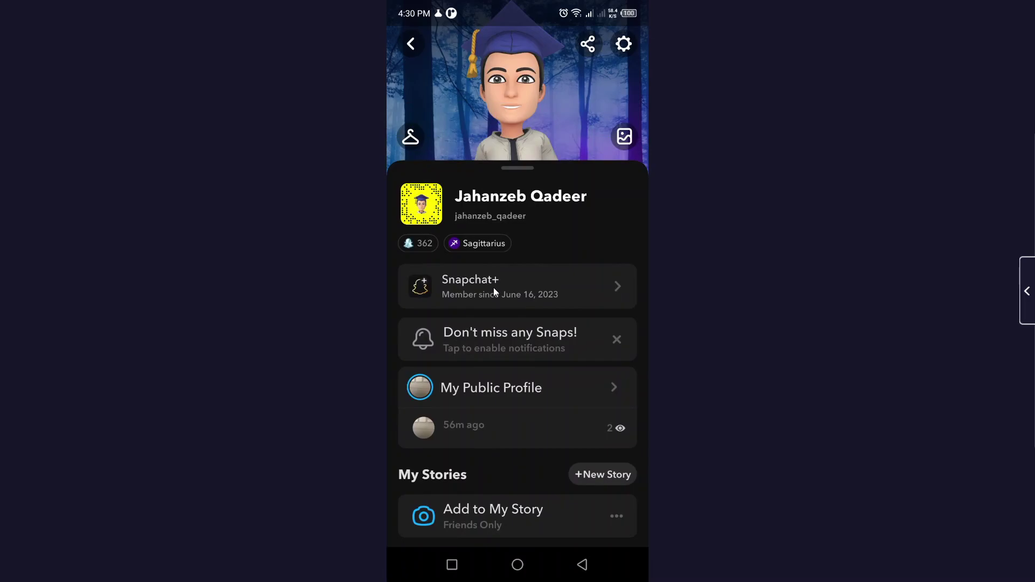
left_click(493, 287)
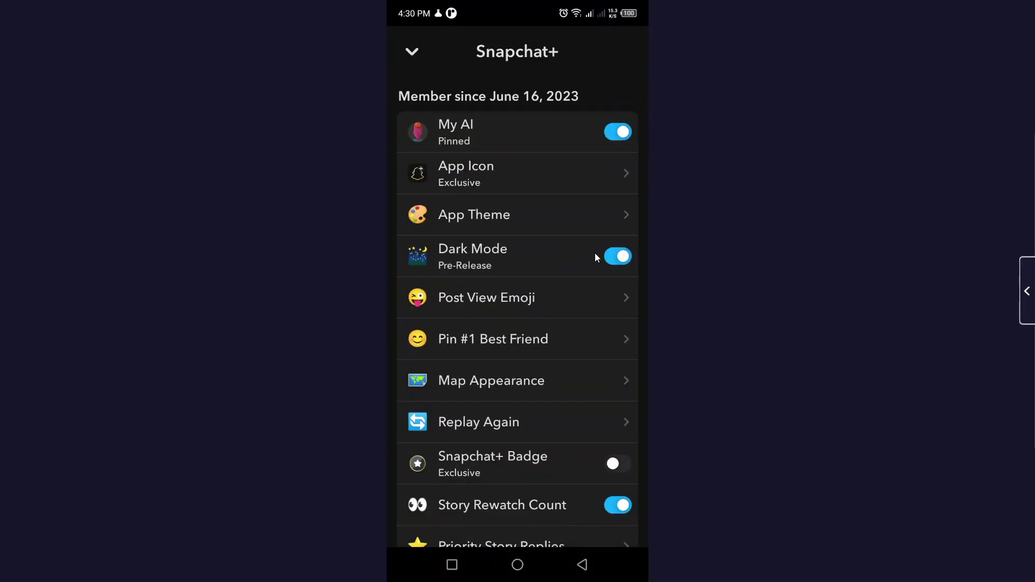
left_click(621, 256)
left_click(523, 339)
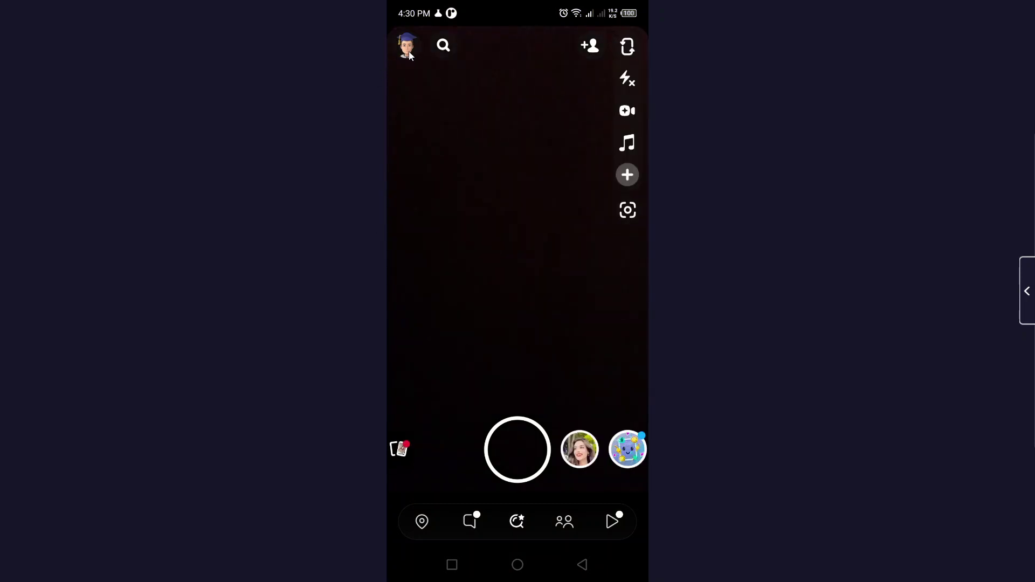
left_click(409, 50)
left_click(494, 287)
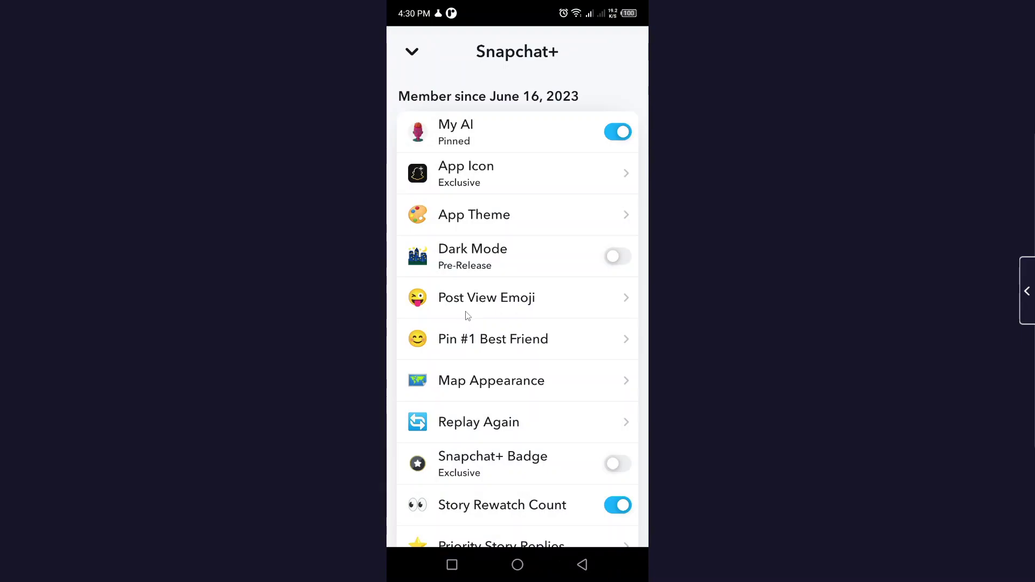
Set the post view emoji to the first one, the grinning smiley, and go back.
left_click(504, 307)
left_click(468, 220)
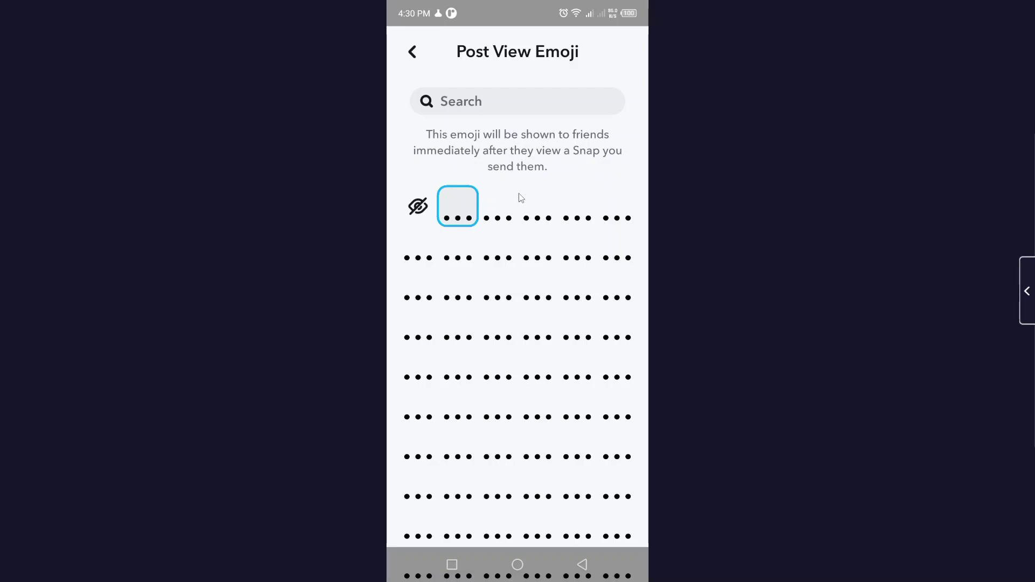
left_click(582, 565)
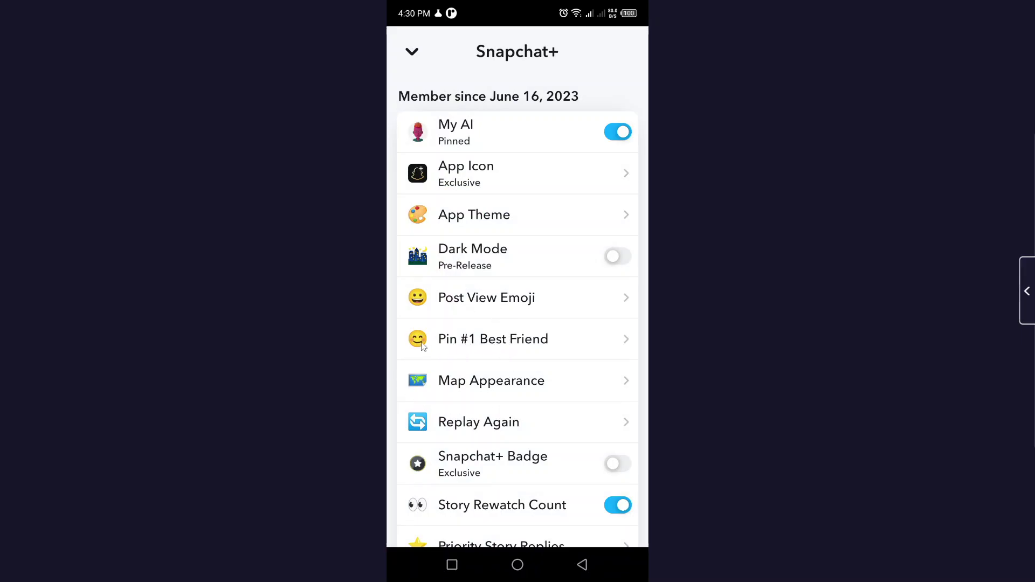
Unpin the current #1 Best Friend and pin the second Recents friend in its place.
left_click(505, 345)
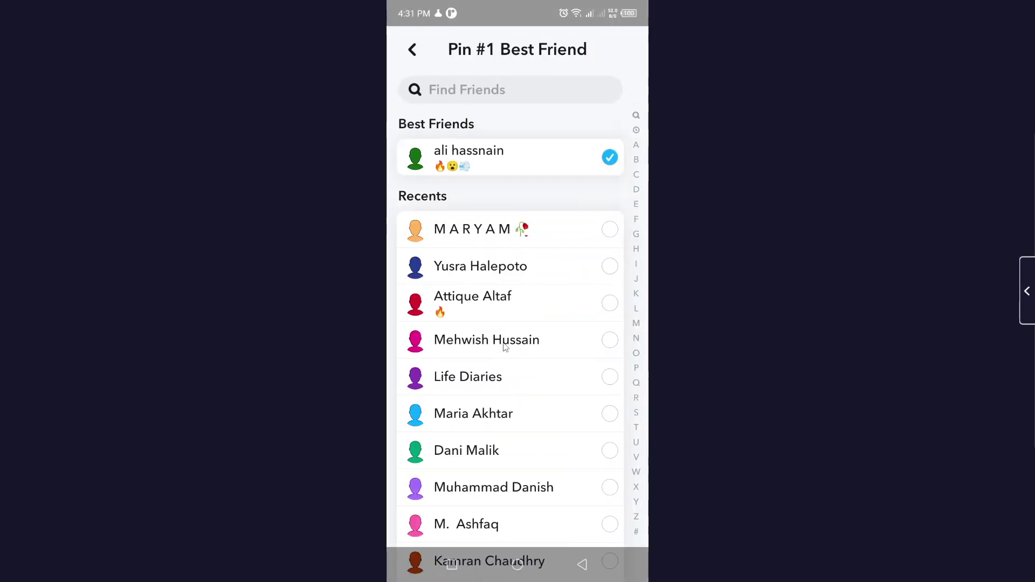
left_click(478, 166)
left_click(514, 300)
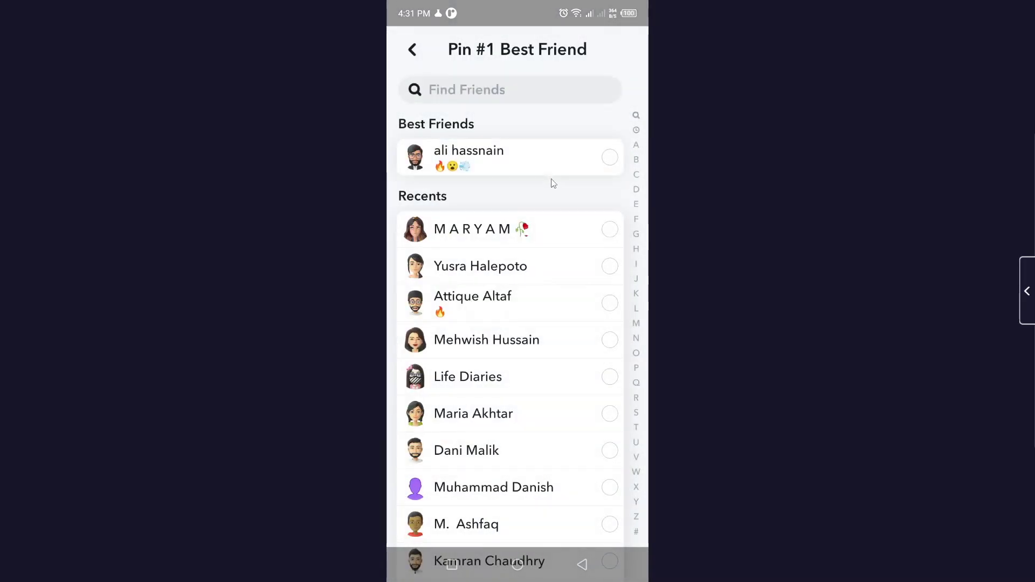
left_click(611, 272)
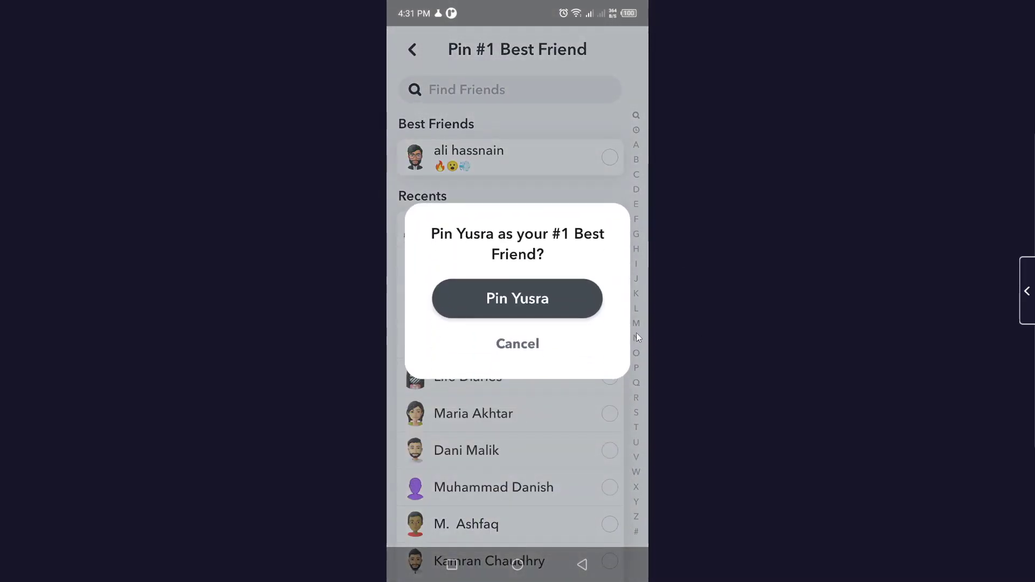
left_click(507, 308)
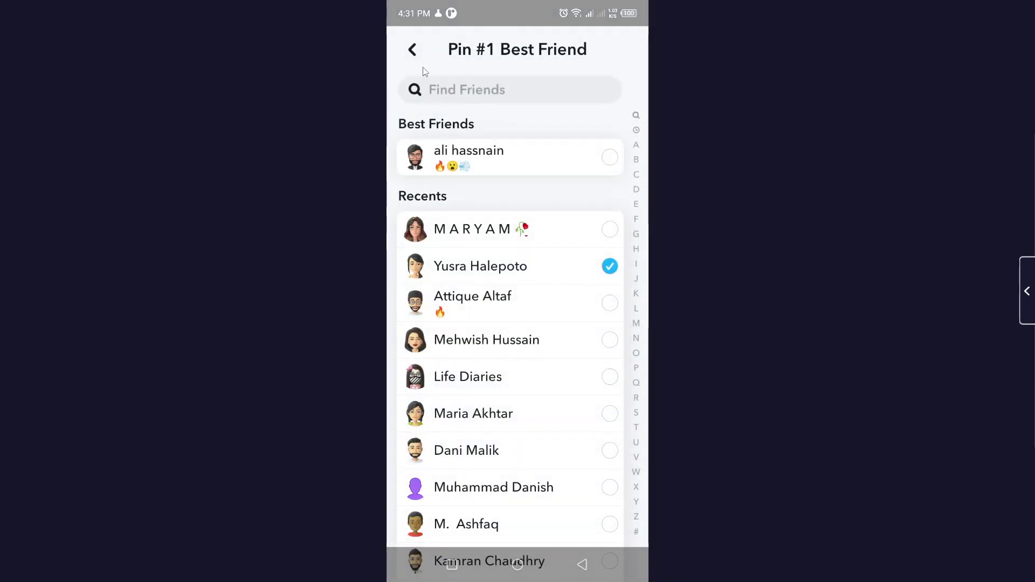
left_click(413, 51)
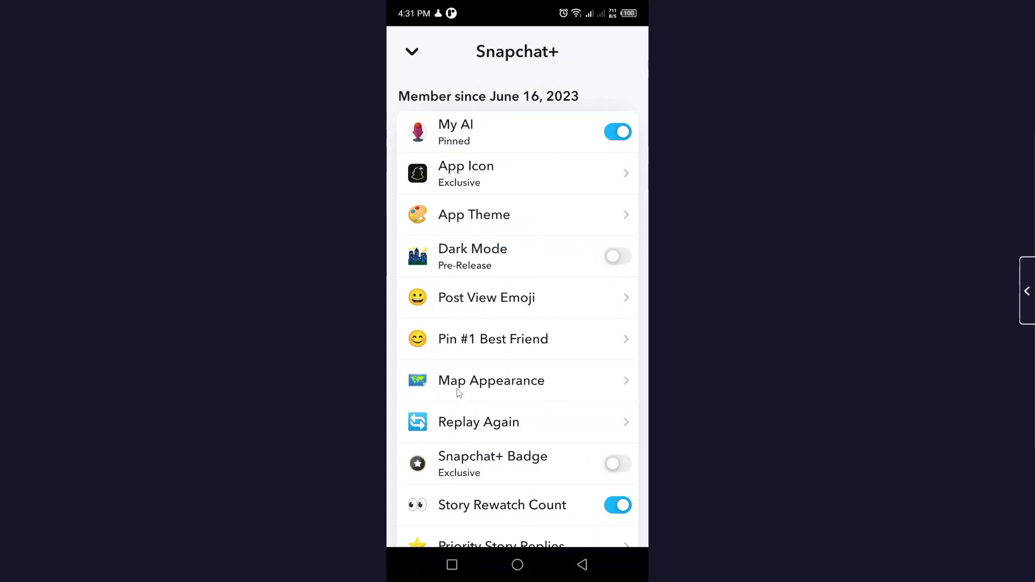
left_click(491, 385)
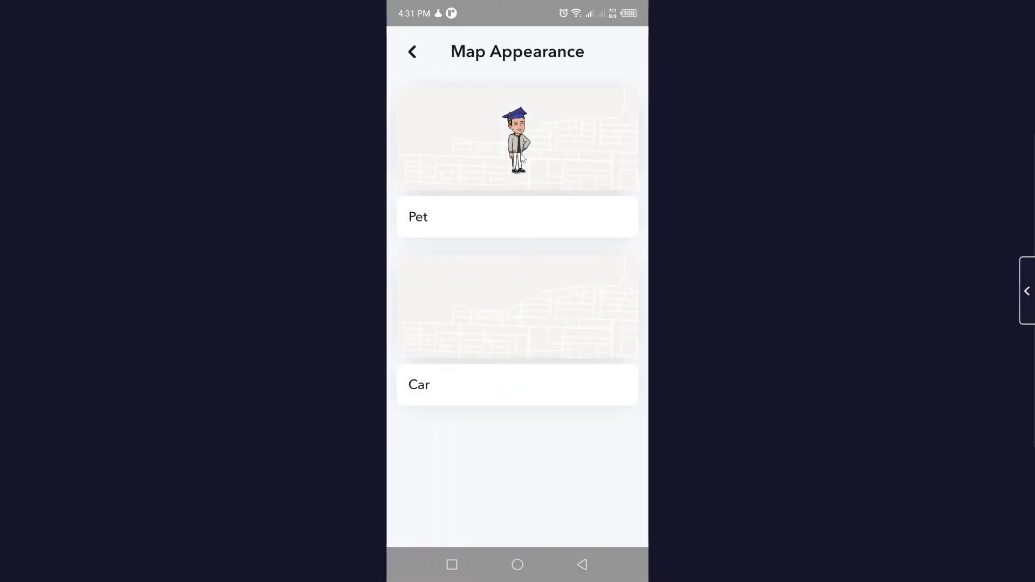
left_click(410, 52)
left_click_drag(480, 431, 488, 294)
left_click(490, 290)
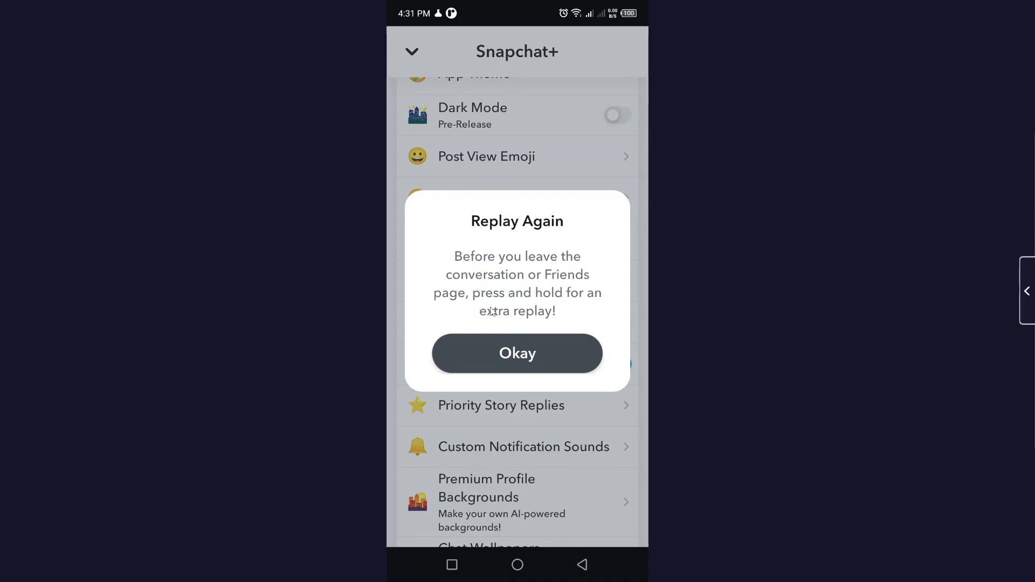
left_click(519, 360)
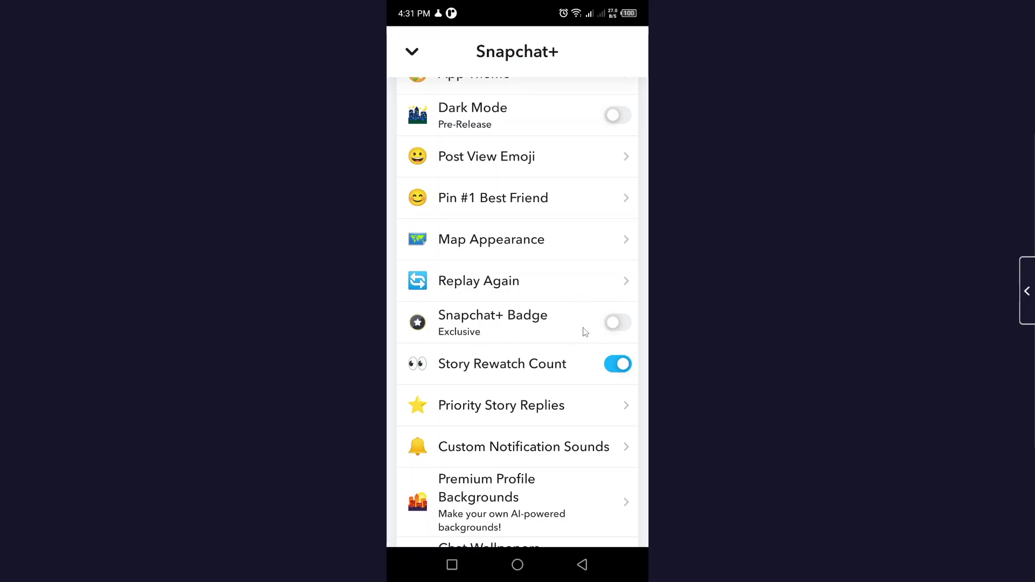
Turn on the Snapchat+ Badge and close Snapchat+ to see the star on the profile.
left_click(613, 323)
scroll(566, 325, "up", 5)
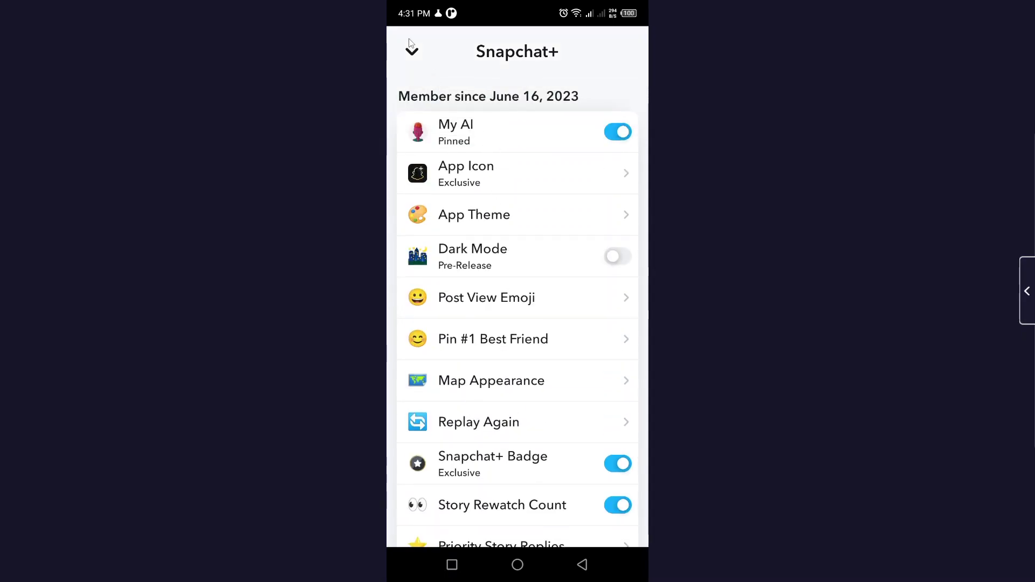
left_click(410, 53)
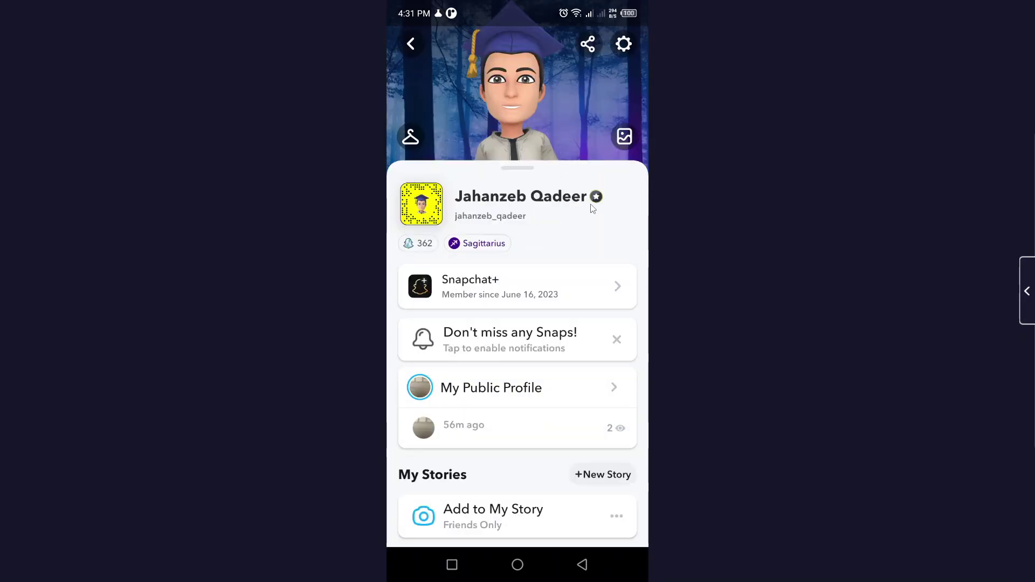
Reopen Snapchat+, then read and dismiss the Priority Story Replies explanation.
left_click(561, 292)
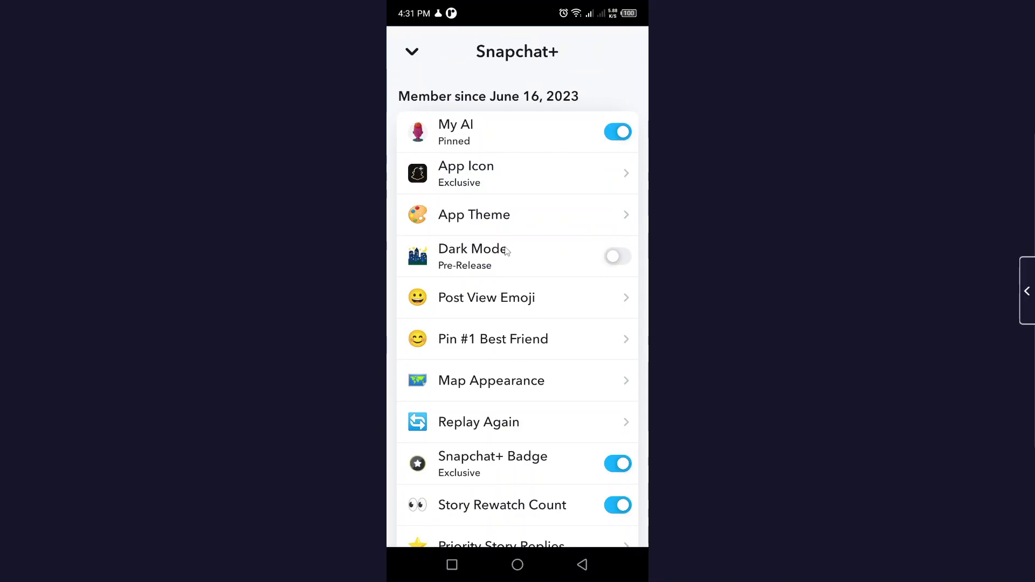
left_click_drag(523, 351, 497, 191)
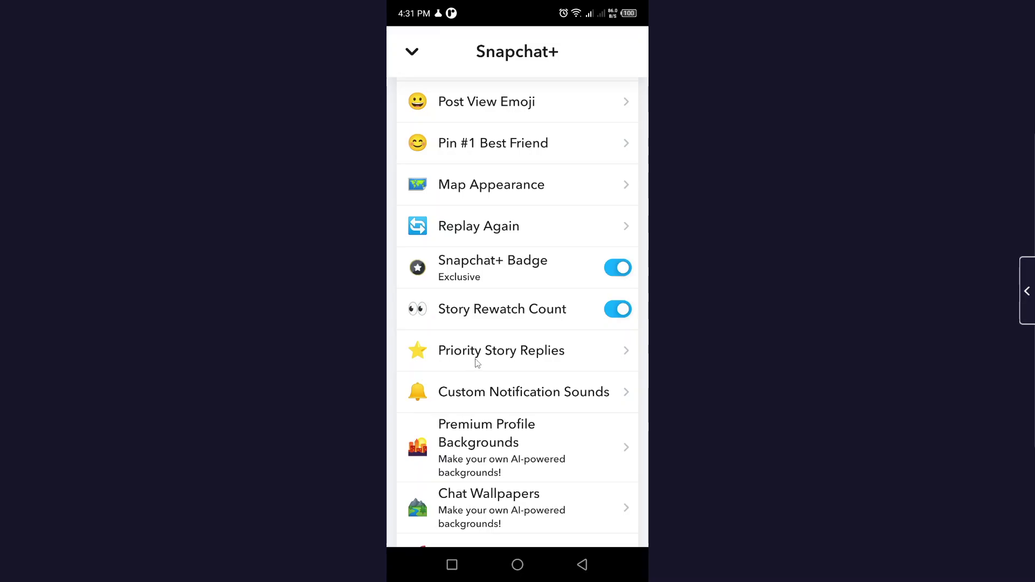
left_click(510, 362)
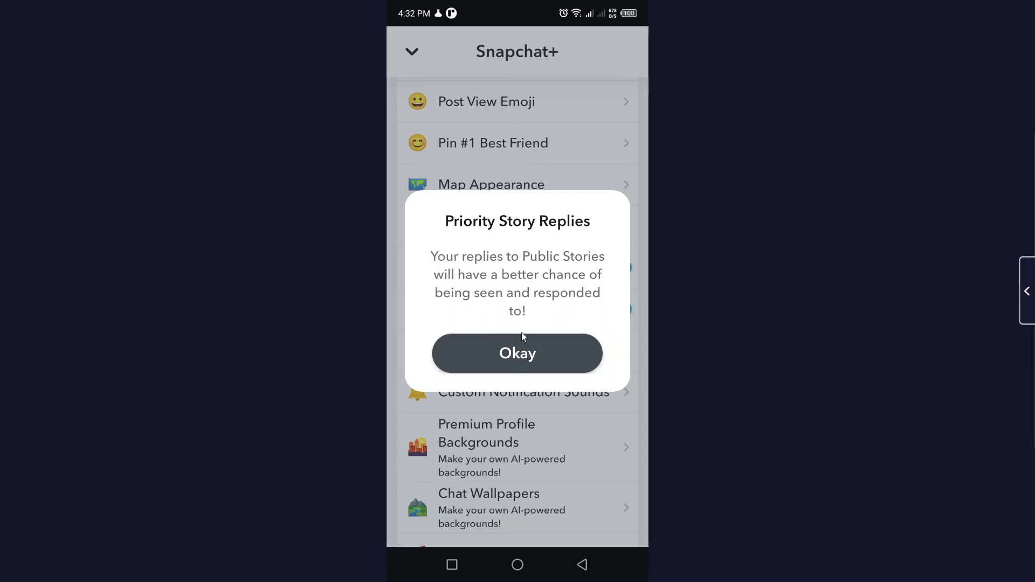
left_click(524, 358)
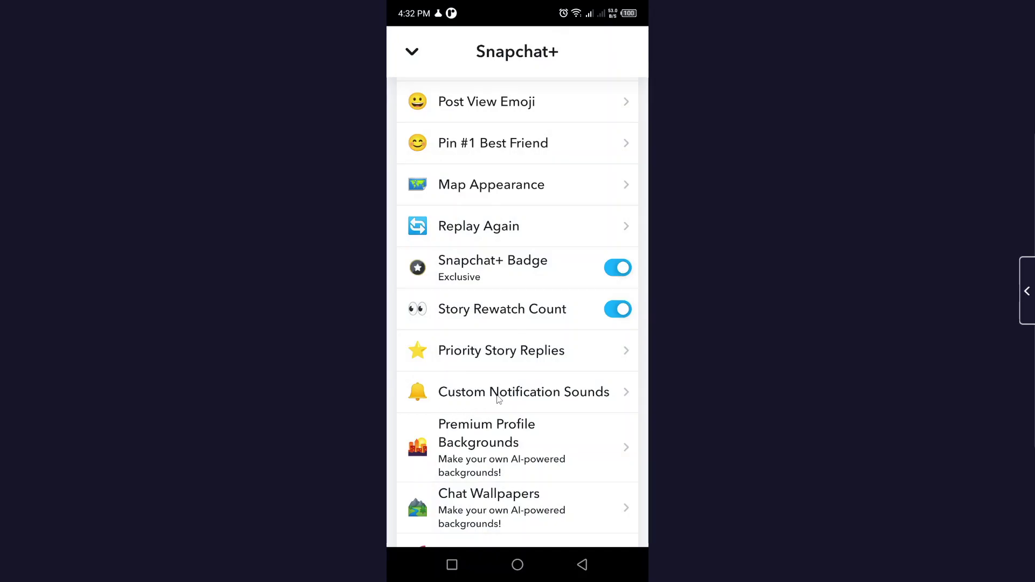
Browse the Custom Notification Sounds friend list, leaving every friend on Default Sound.
left_click(565, 399)
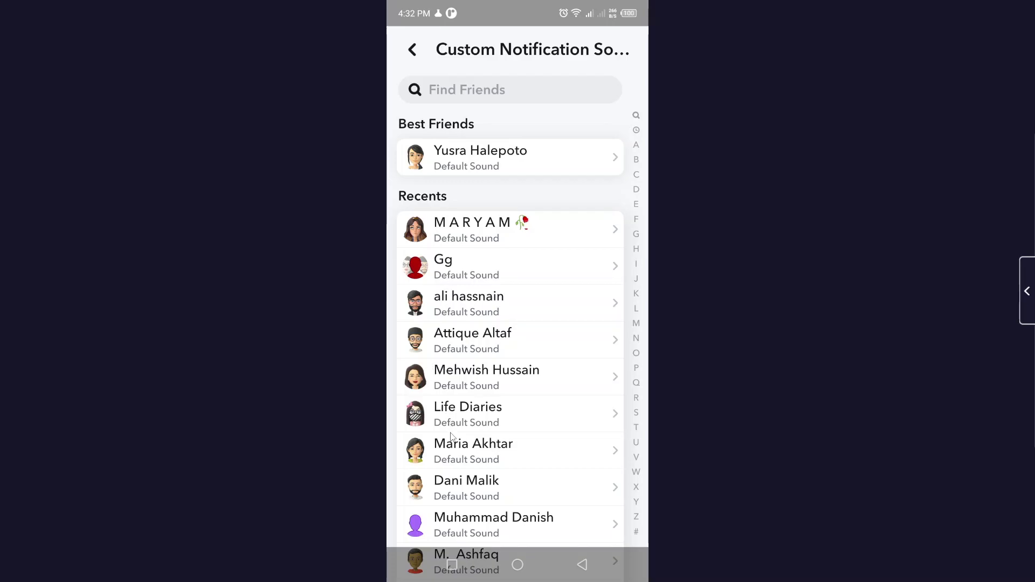
left_click(481, 463)
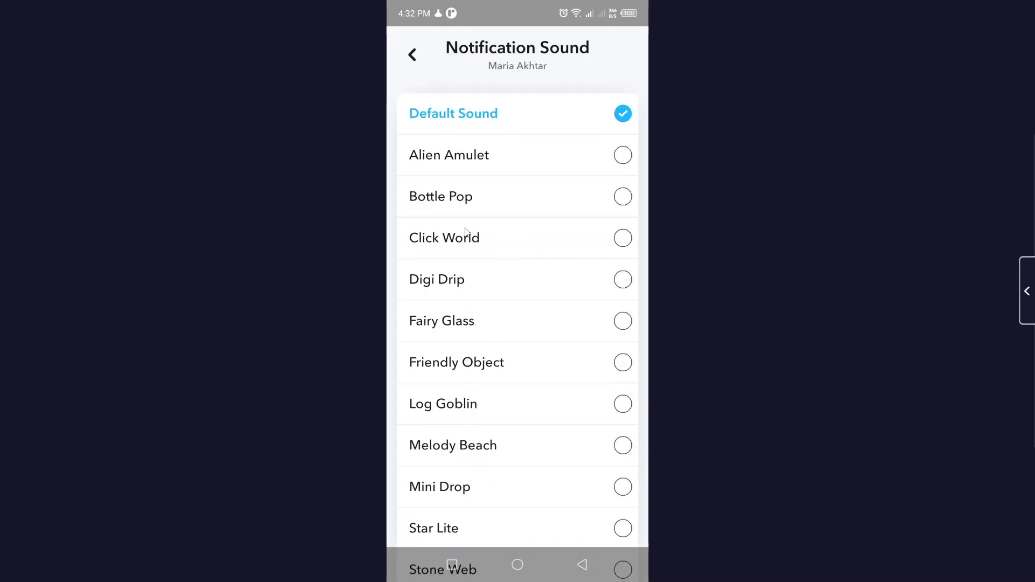
left_click(585, 565)
scroll(484, 422, "down", 5)
scroll(483, 422, "down", 5)
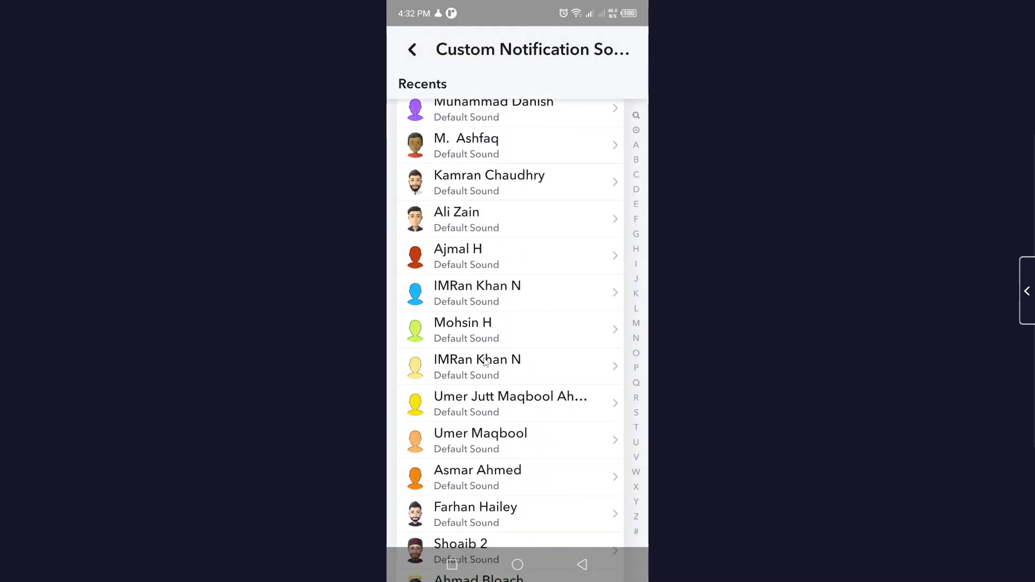
scroll(482, 252, "up", 7)
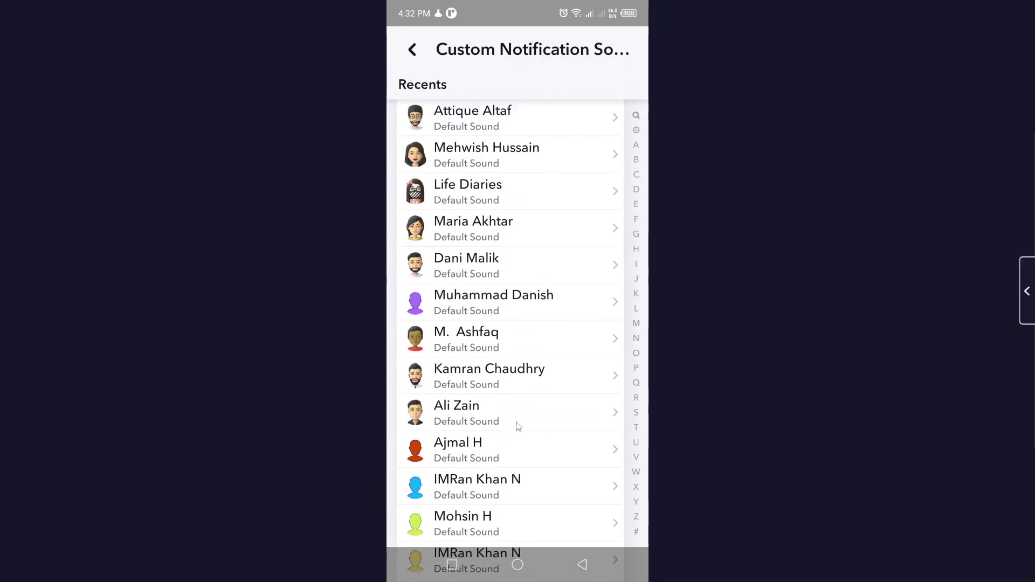
scroll(491, 259, "up", 3)
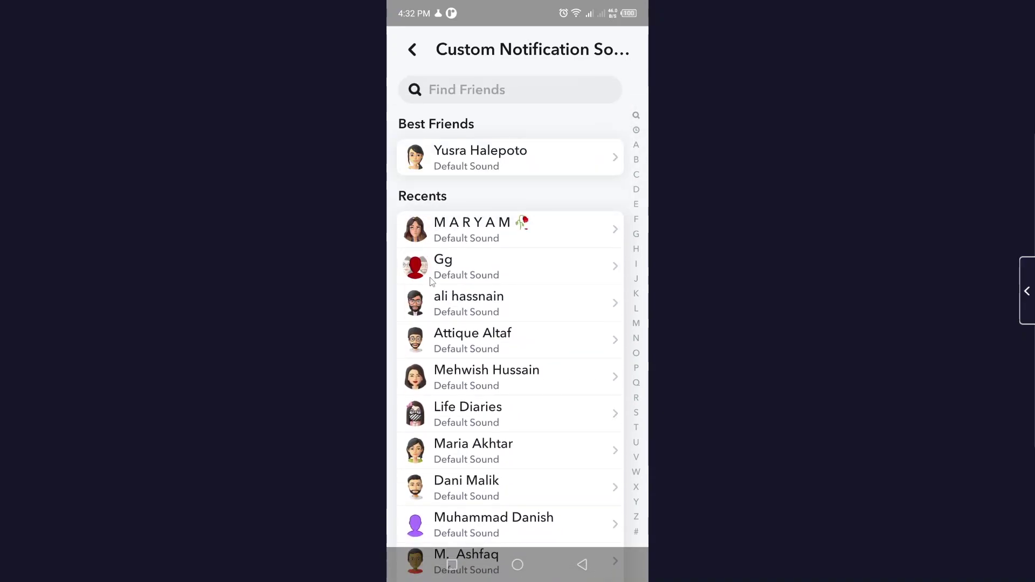
scroll(510, 404, "down", 3)
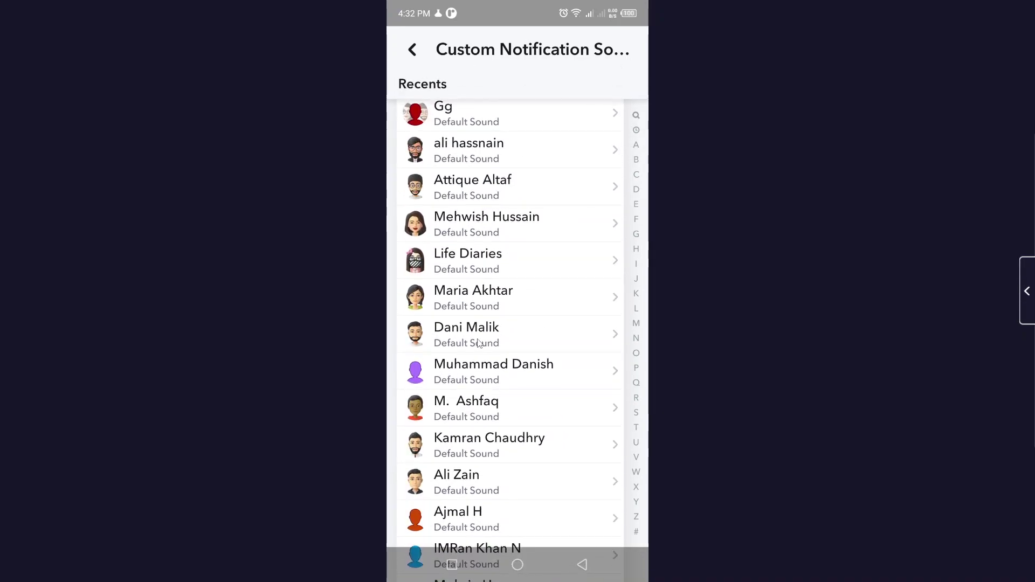
left_click(413, 51)
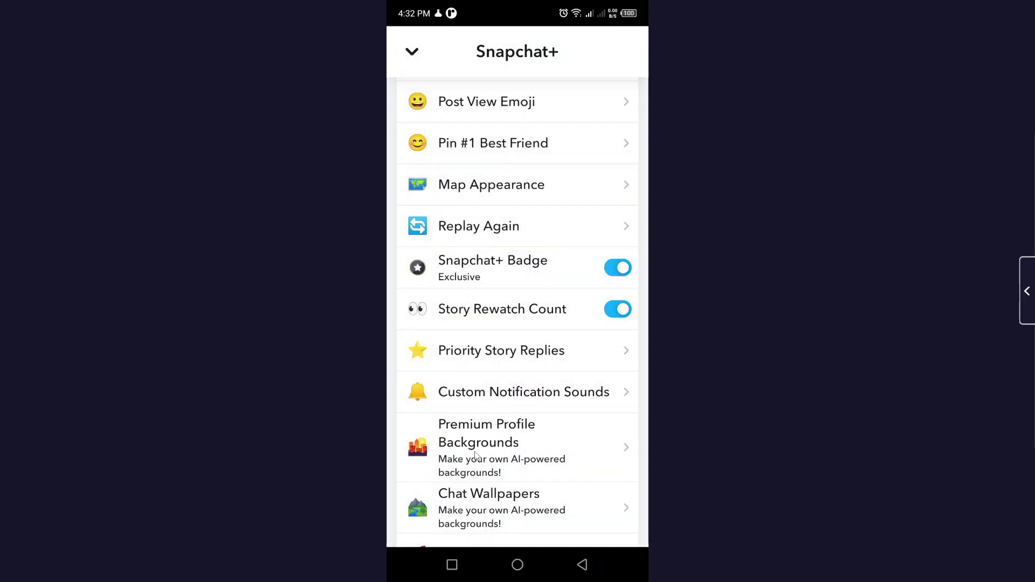
Browse the exclusive Bitmoji backgrounds grid in Premium Profile Backgrounds, closing without saving.
scroll(480, 399, "down", 3)
left_click(487, 360)
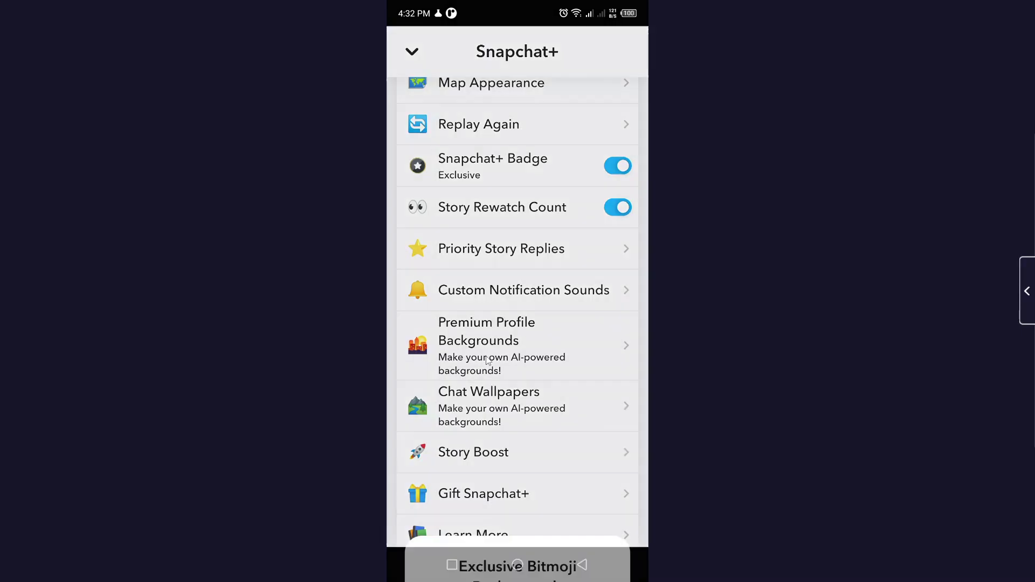
left_click(471, 355)
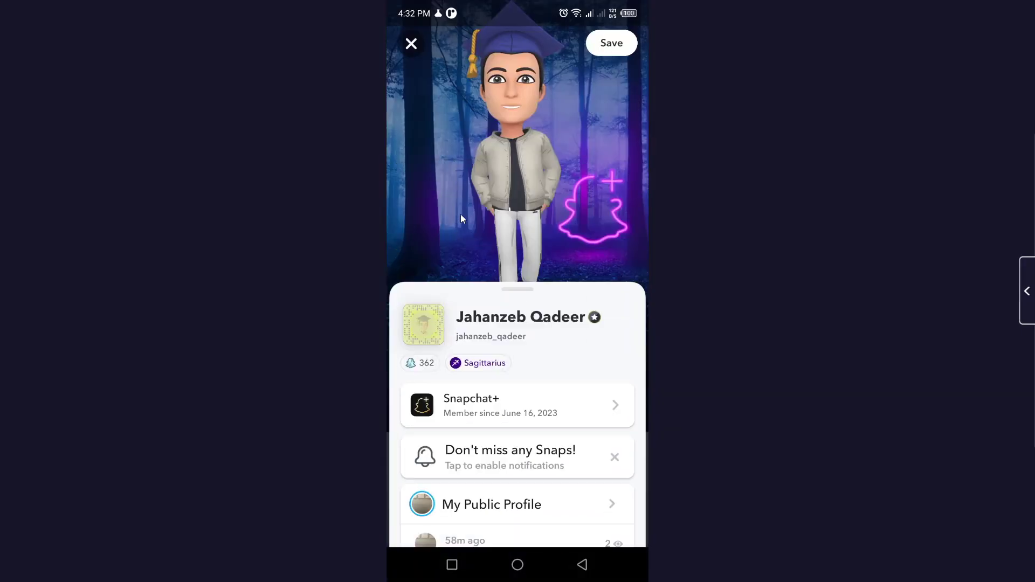
scroll(481, 465, "down", 2)
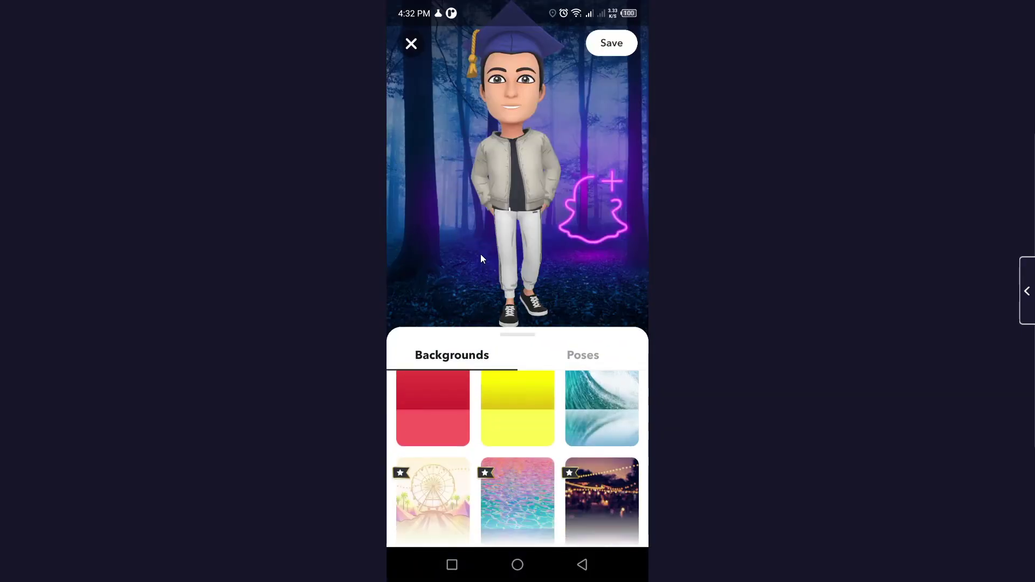
scroll(510, 418, "down", 3)
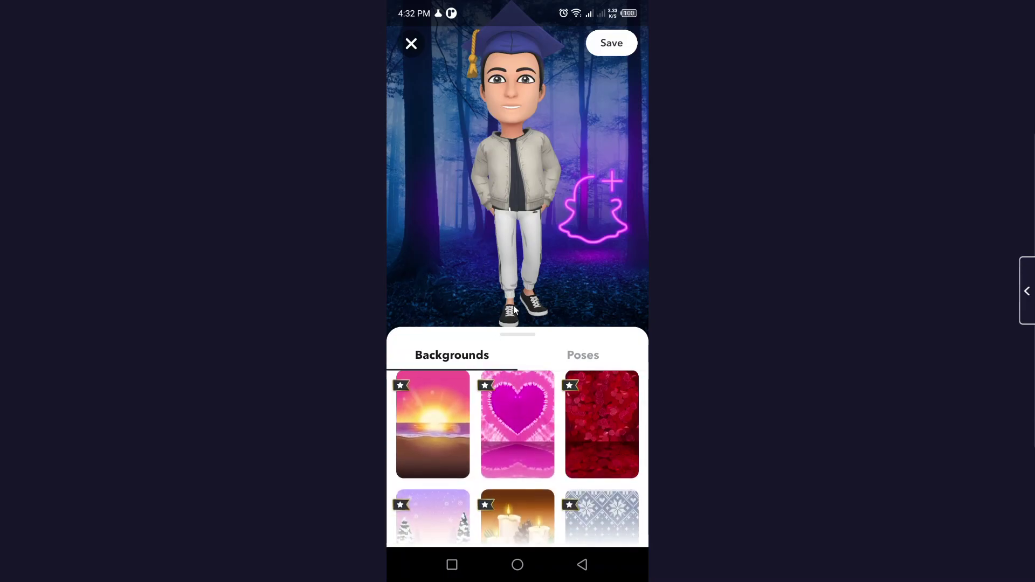
scroll(510, 452, "down", 5)
scroll(520, 503, "up", 5)
scroll(538, 428, "up", 8)
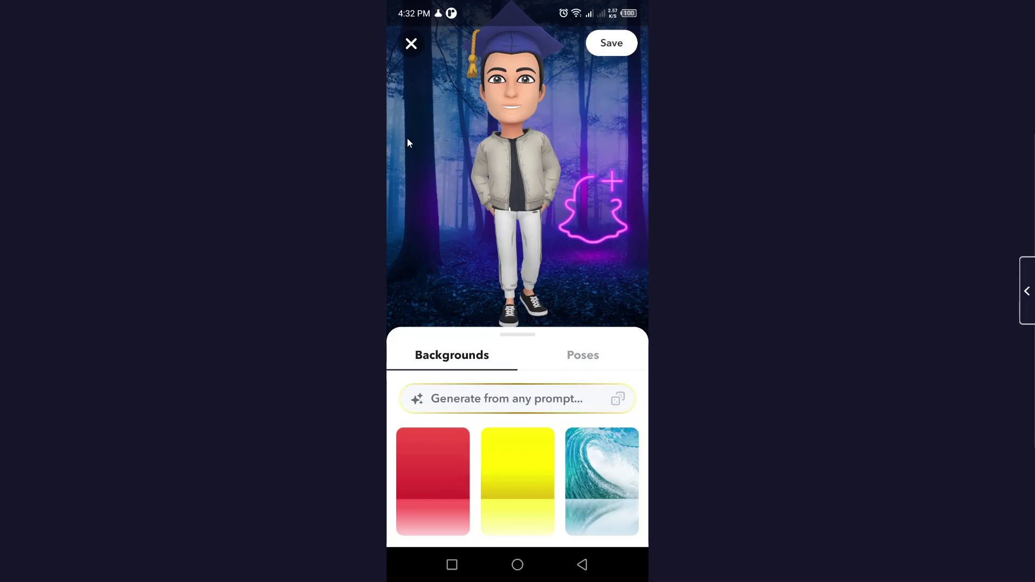
left_click(405, 48)
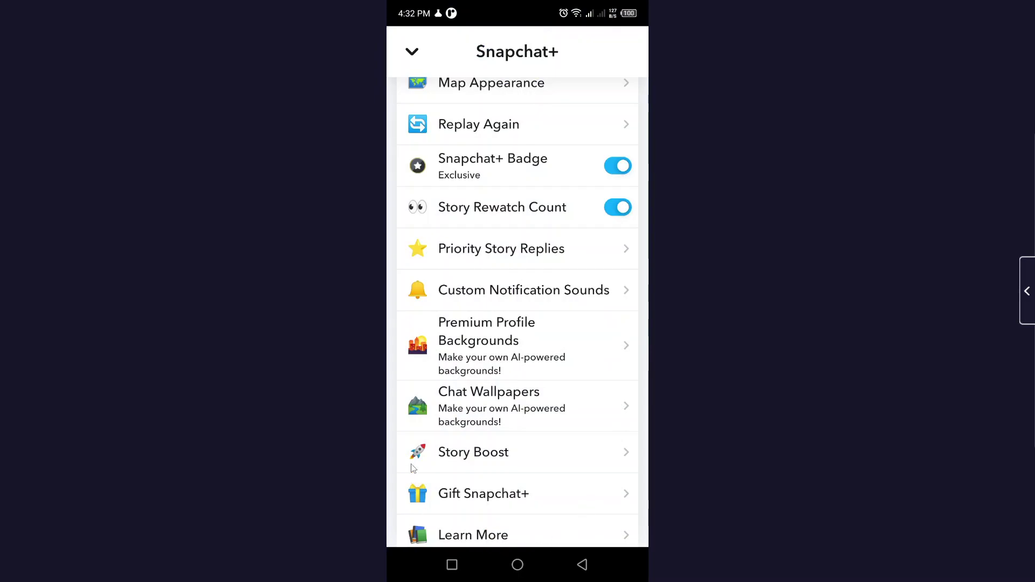
Apply the swim-floatie wallpaper with Blur Wallpaper on to a recent friend's chat.
left_click(506, 414)
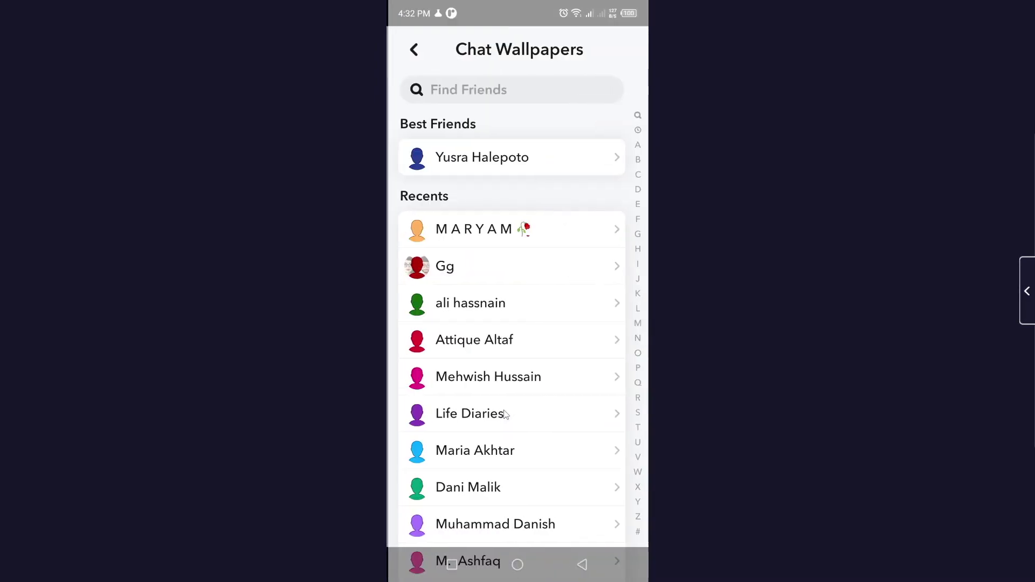
left_click(482, 231)
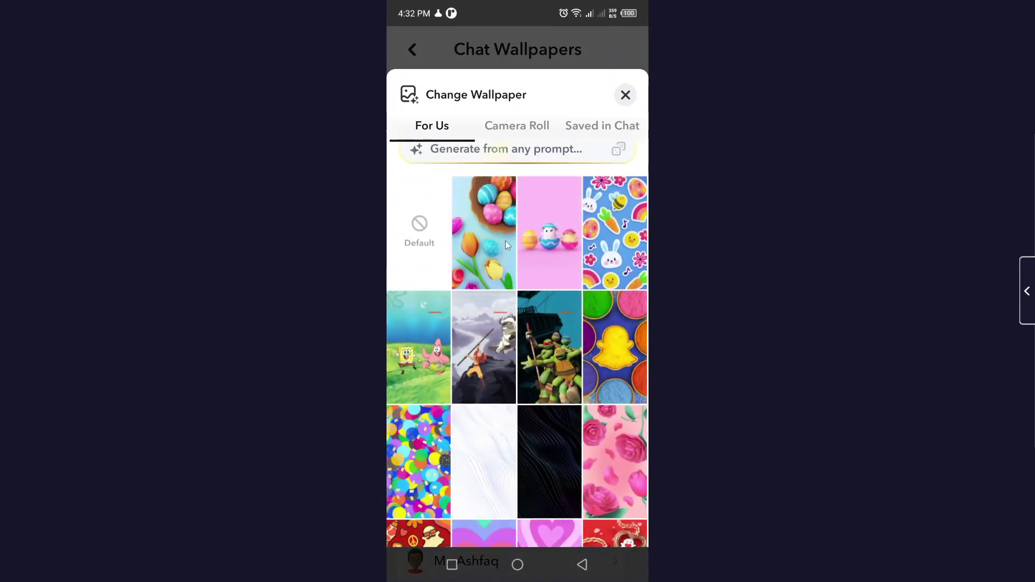
scroll(519, 452, "down", 8)
scroll(522, 445, "down", 4)
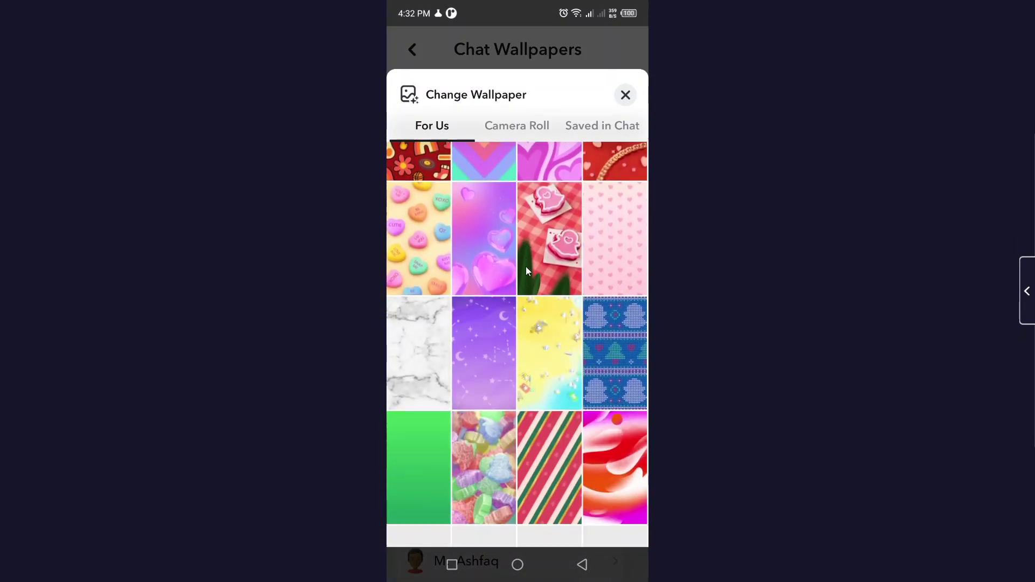
scroll(529, 345, "down", 2)
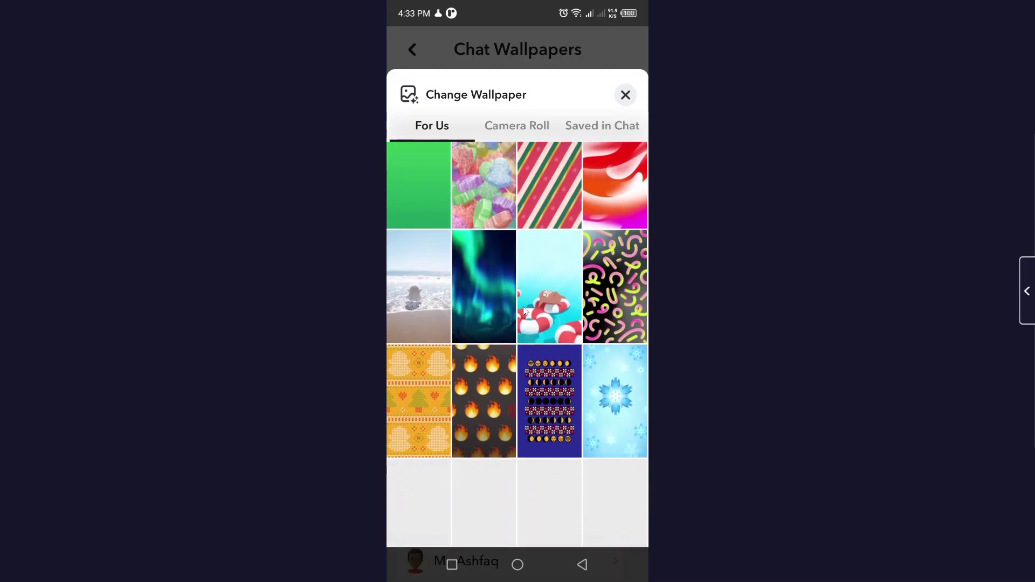
left_click(545, 289)
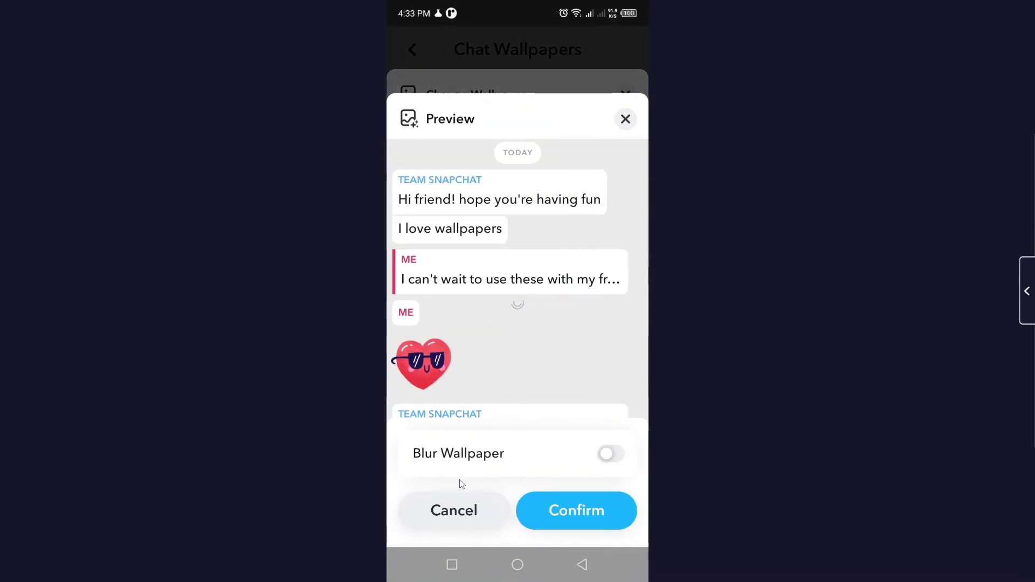
left_click(611, 455)
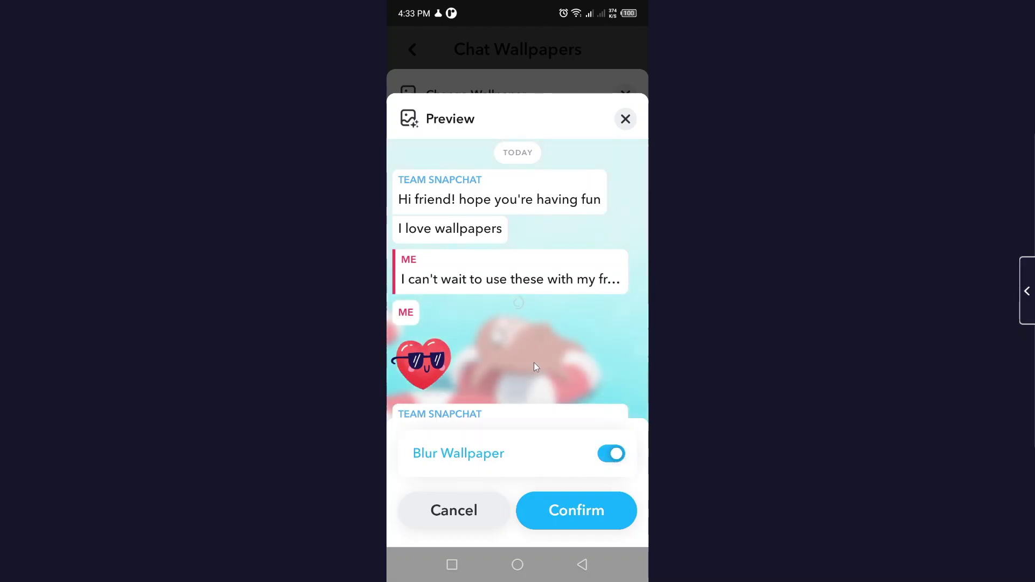
left_click(574, 512)
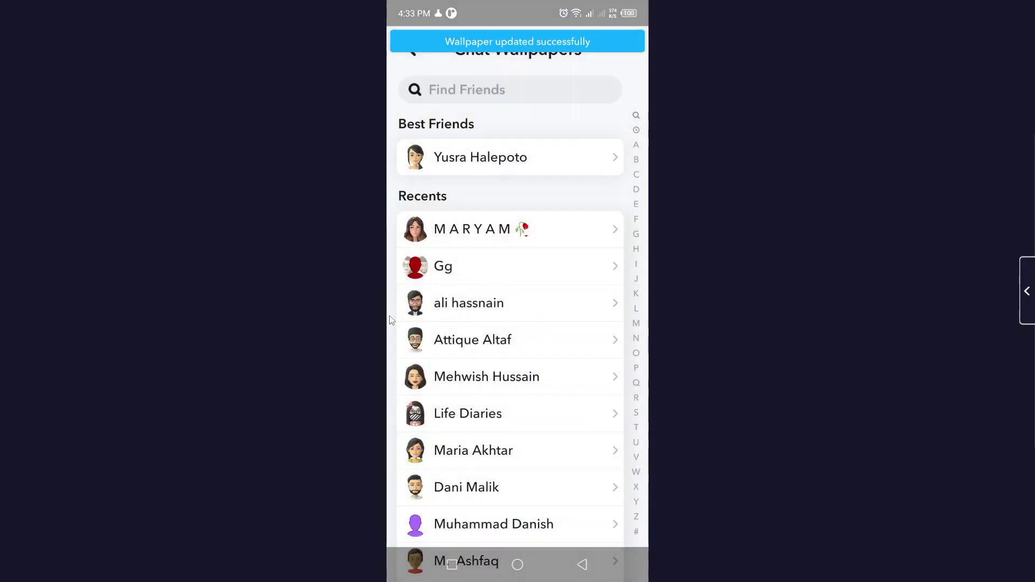
left_click(411, 61)
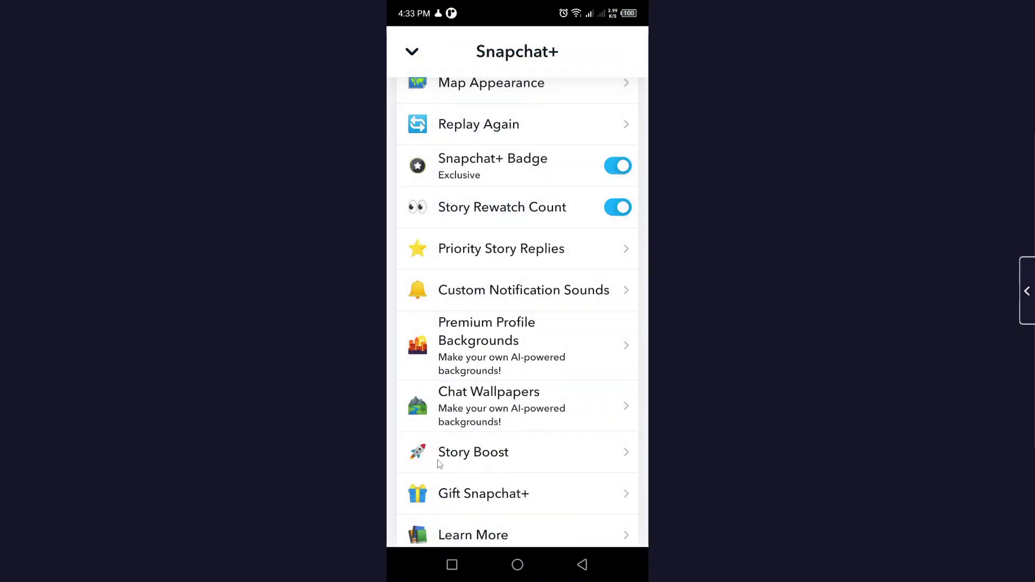
Read and dismiss the Story Boost explanation, then scroll to the bottom of the list.
left_click(483, 458)
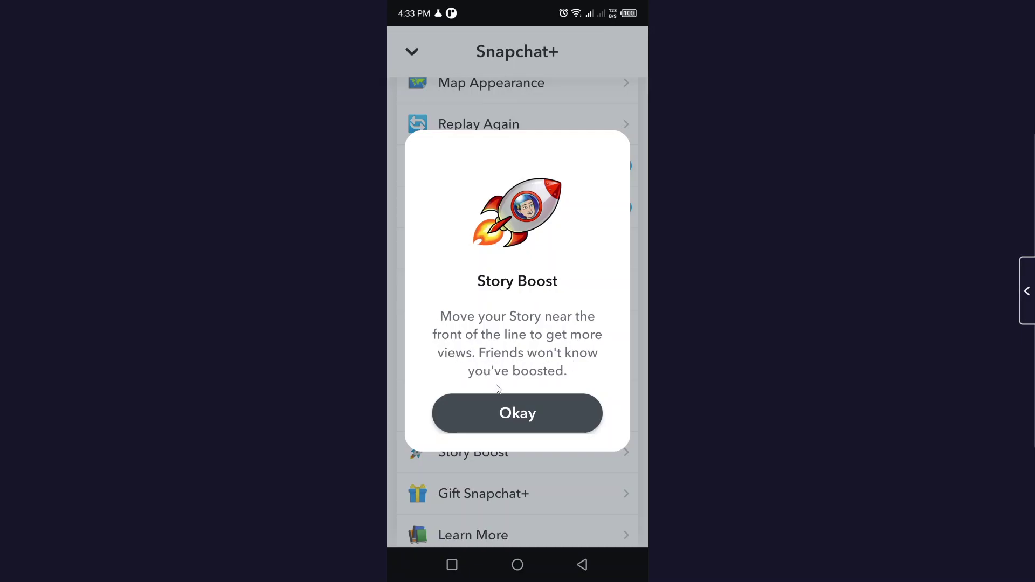
left_click(495, 421)
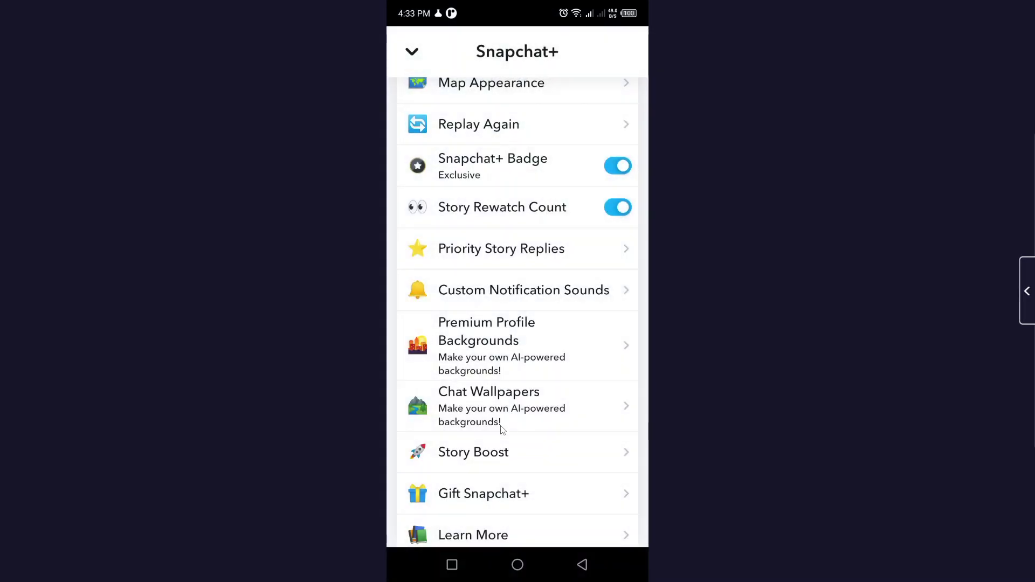
left_click_drag(501, 428, 495, 348)
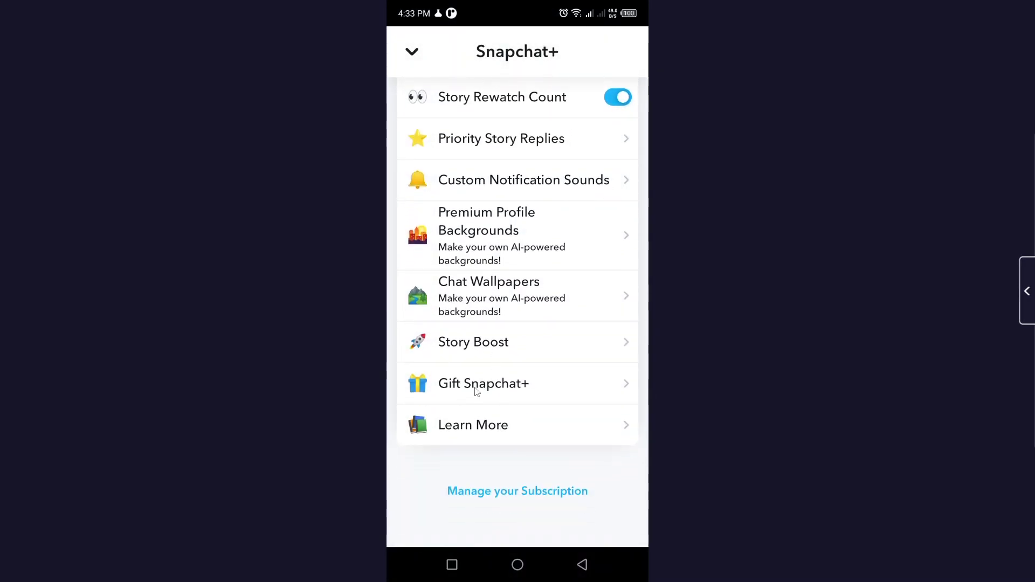
left_click(519, 389)
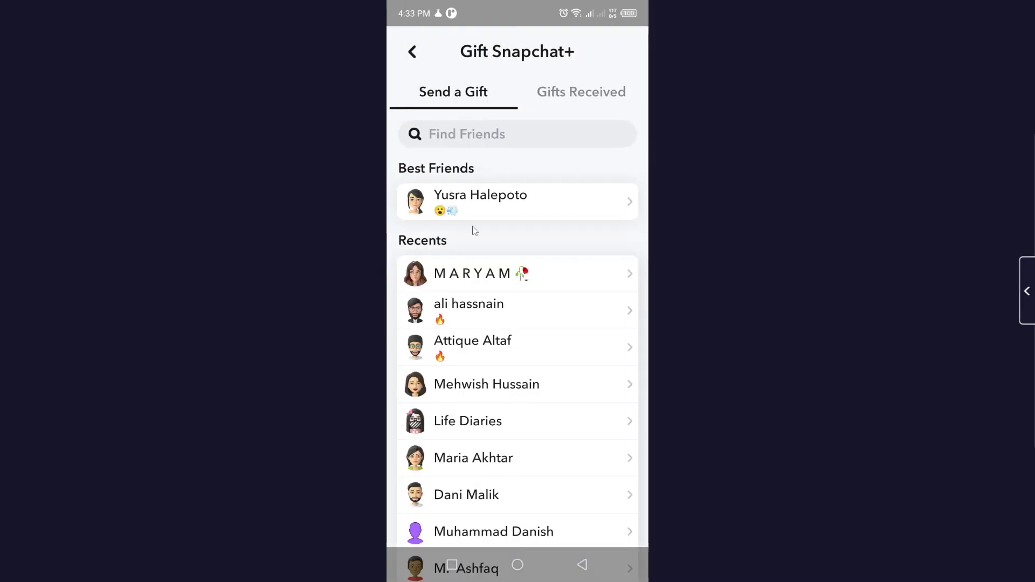
left_click(527, 276)
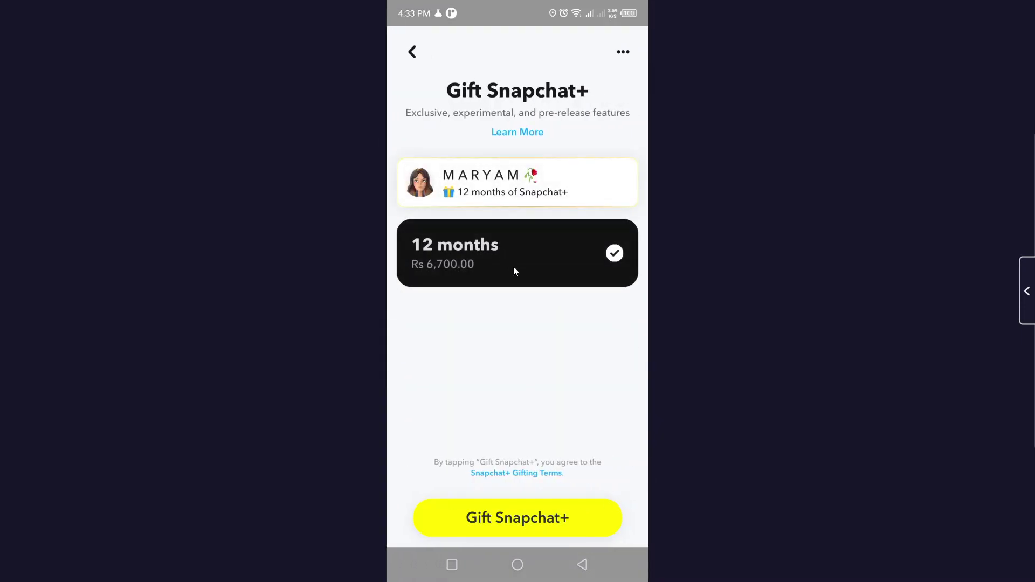
left_click(523, 528)
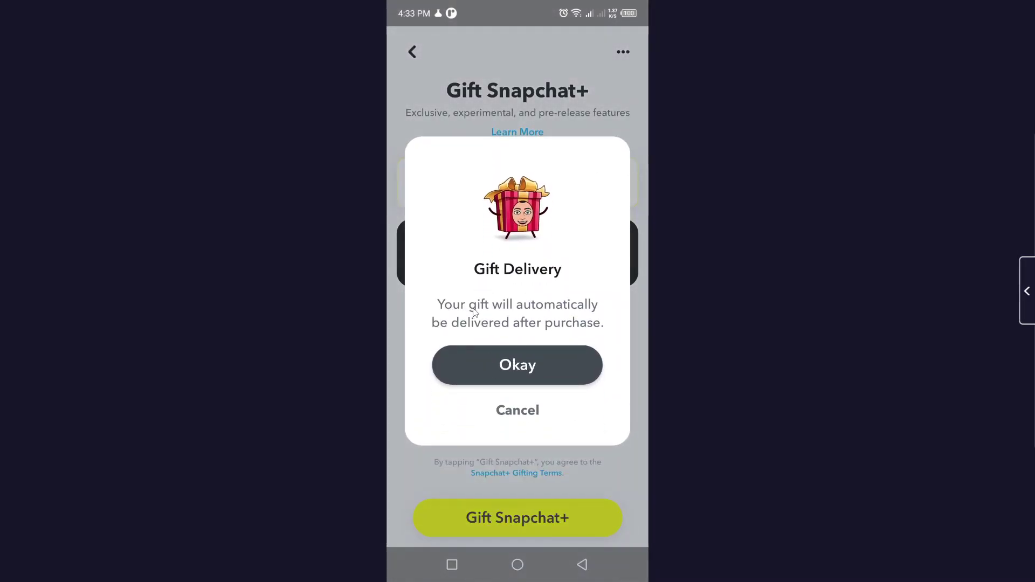
left_click(552, 365)
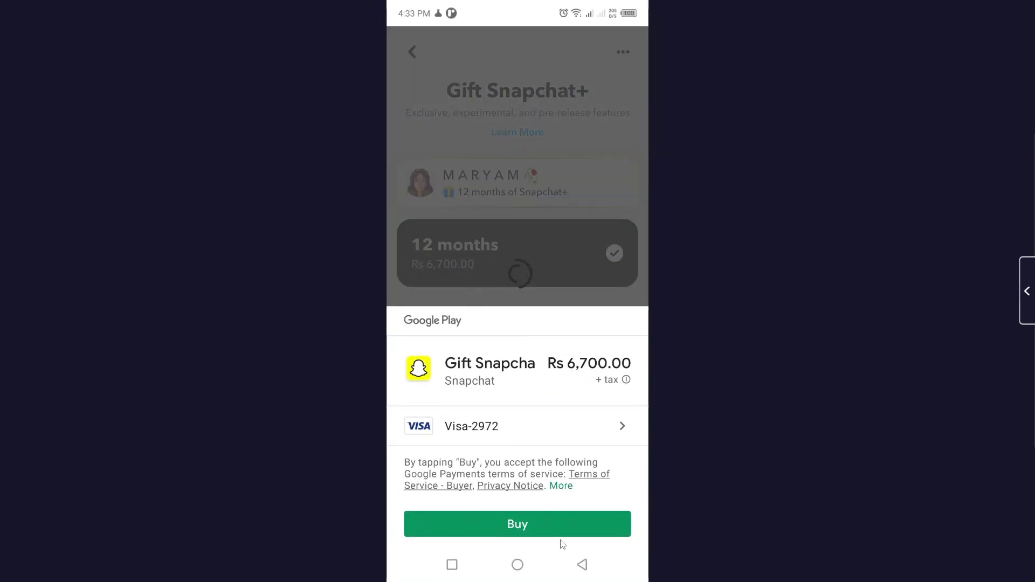
left_click(582, 564)
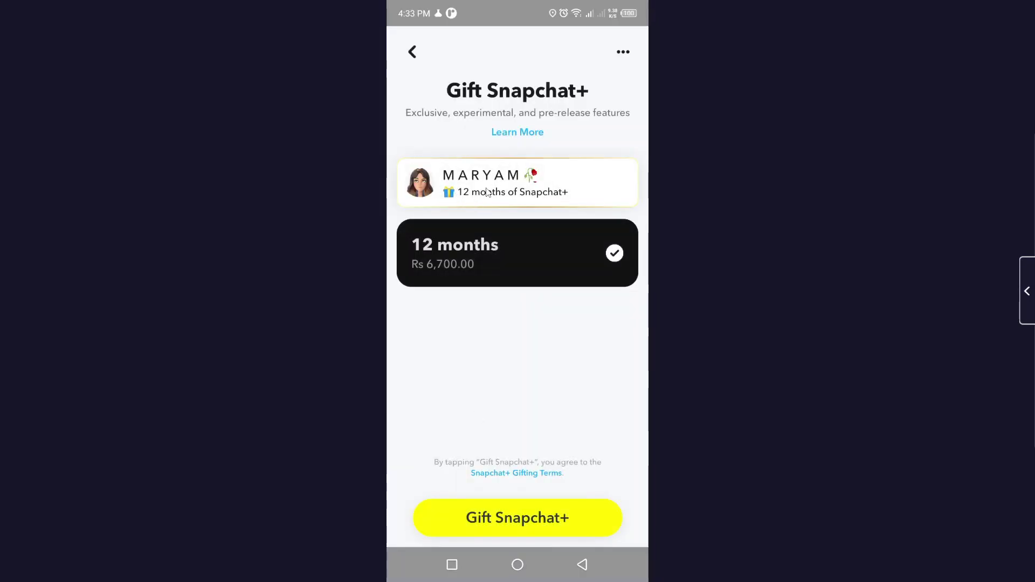
left_click(583, 564)
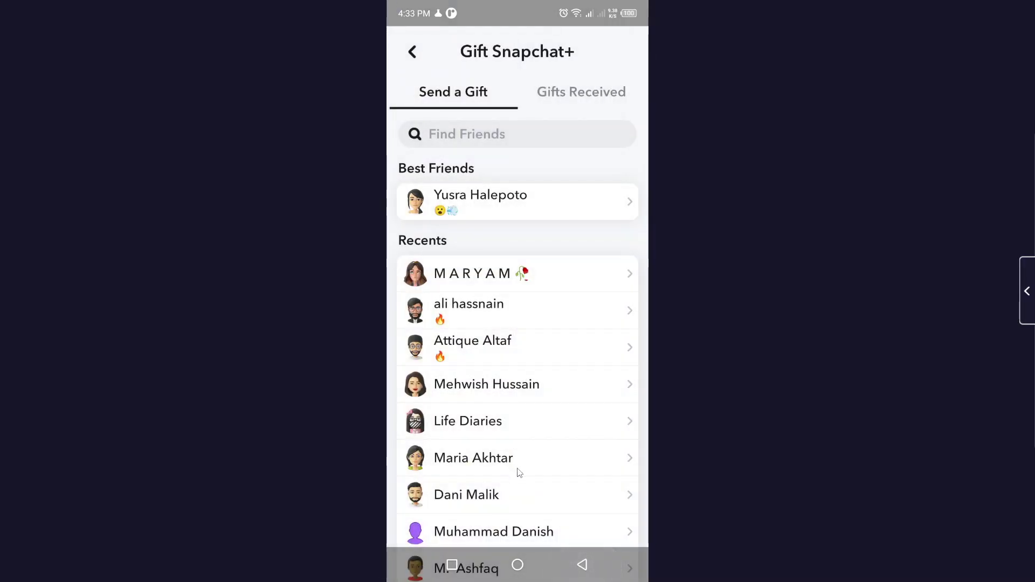
left_click(582, 564)
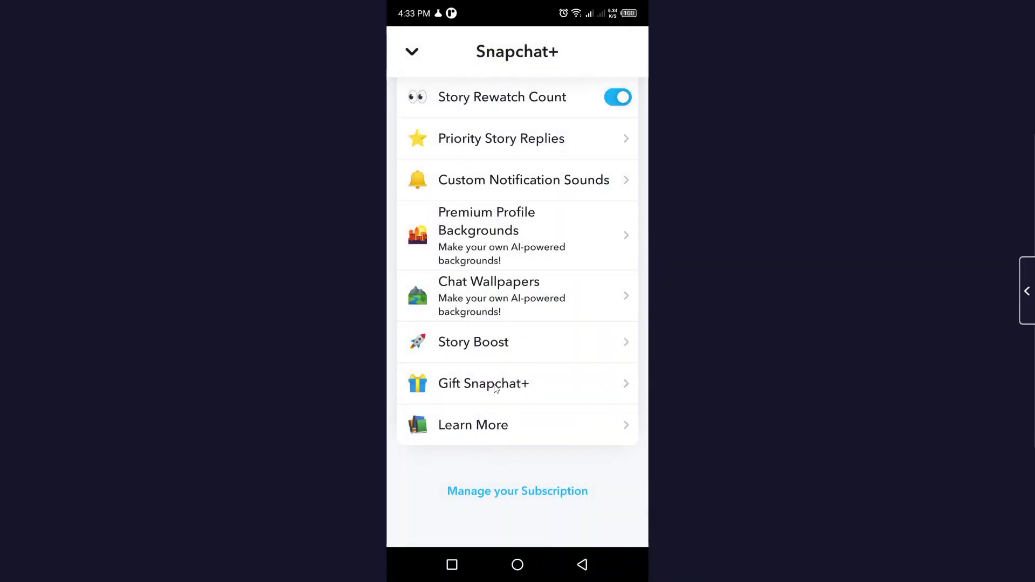
Close the Snapchat+ settings and go to the phone's main home screen page.
scroll(518, 420, "up", 5)
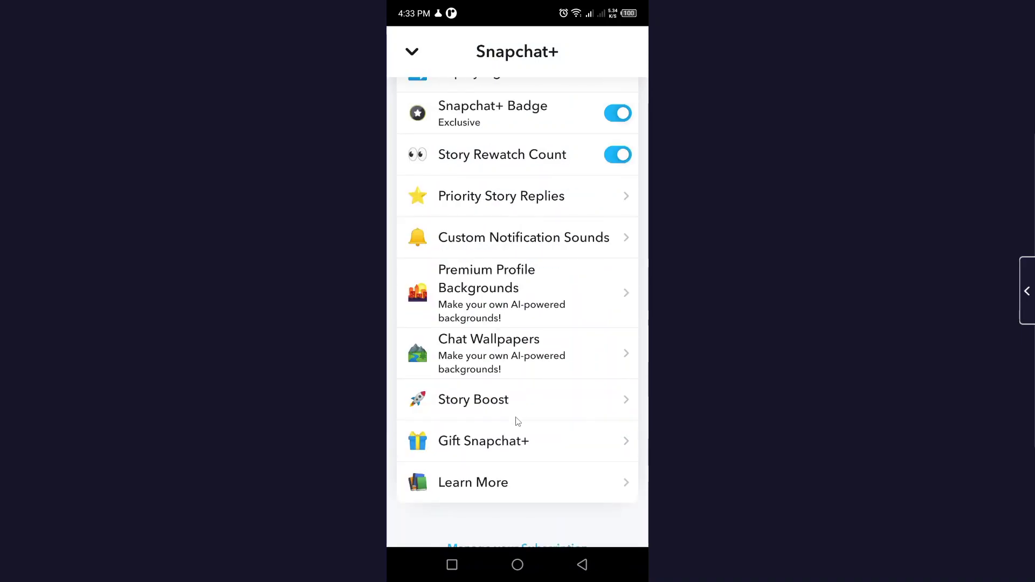
scroll(525, 304, "up", 3)
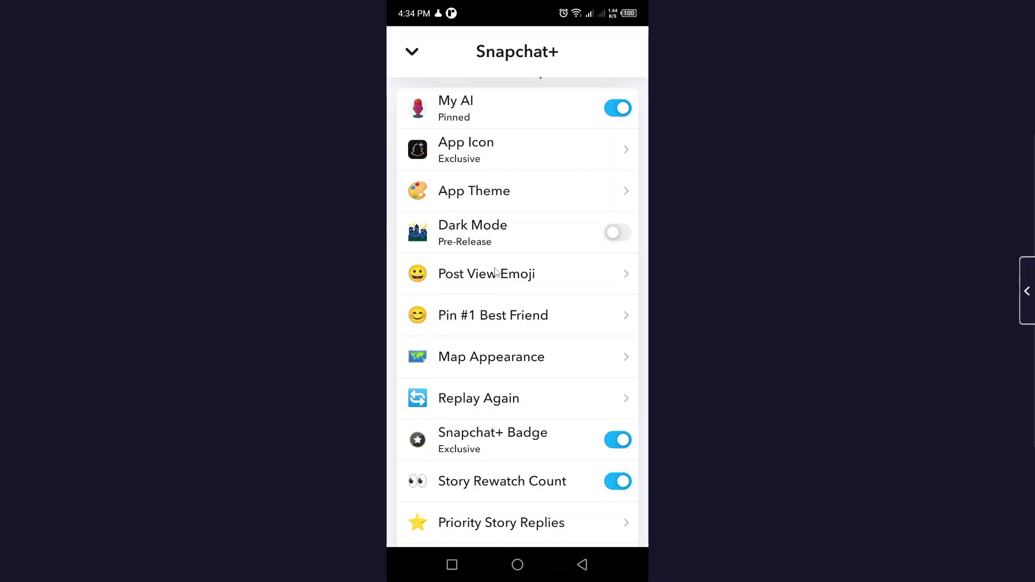
left_click_drag(508, 169, 510, 299)
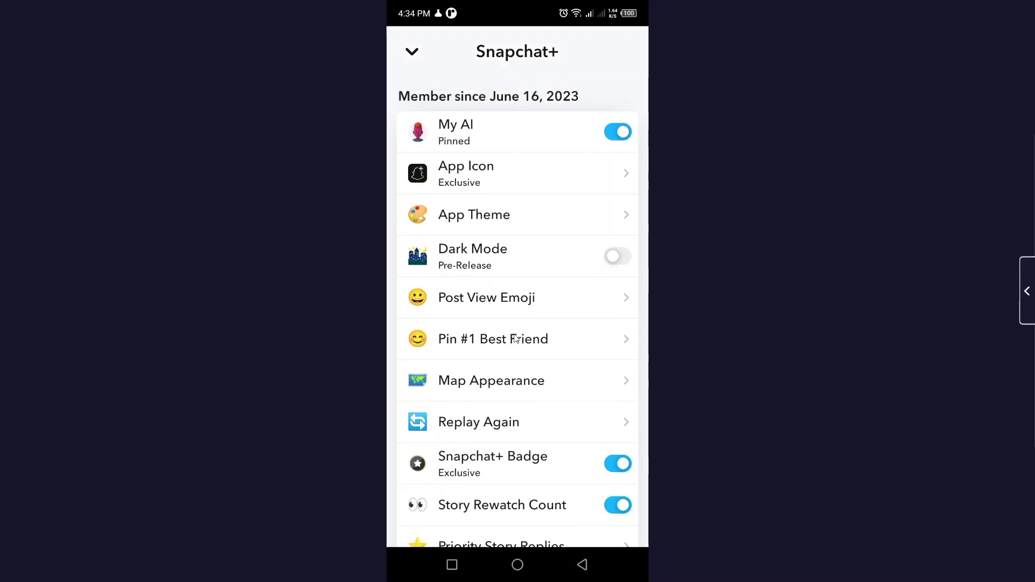
left_click(412, 53)
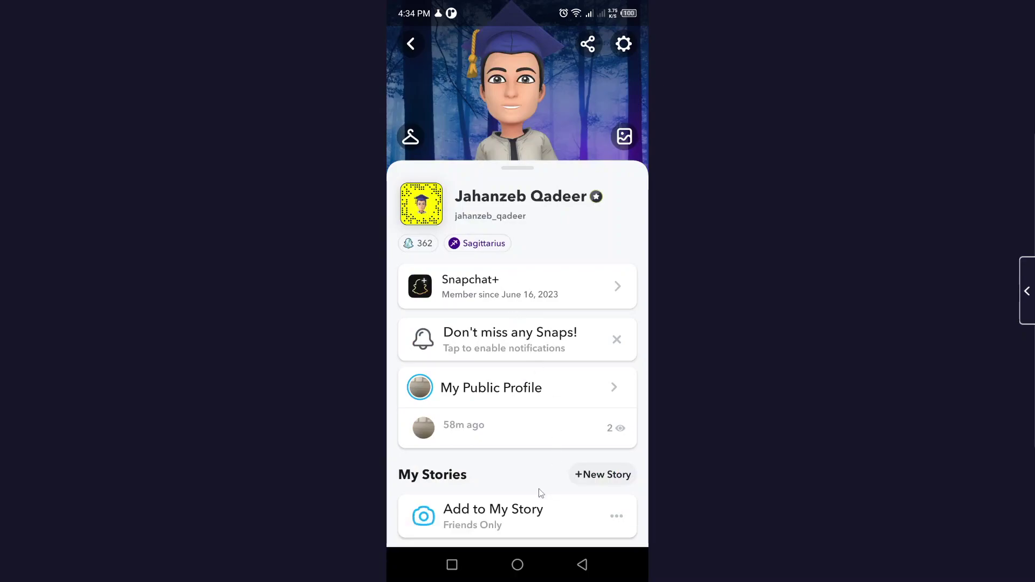
left_click(517, 566)
left_click(516, 566)
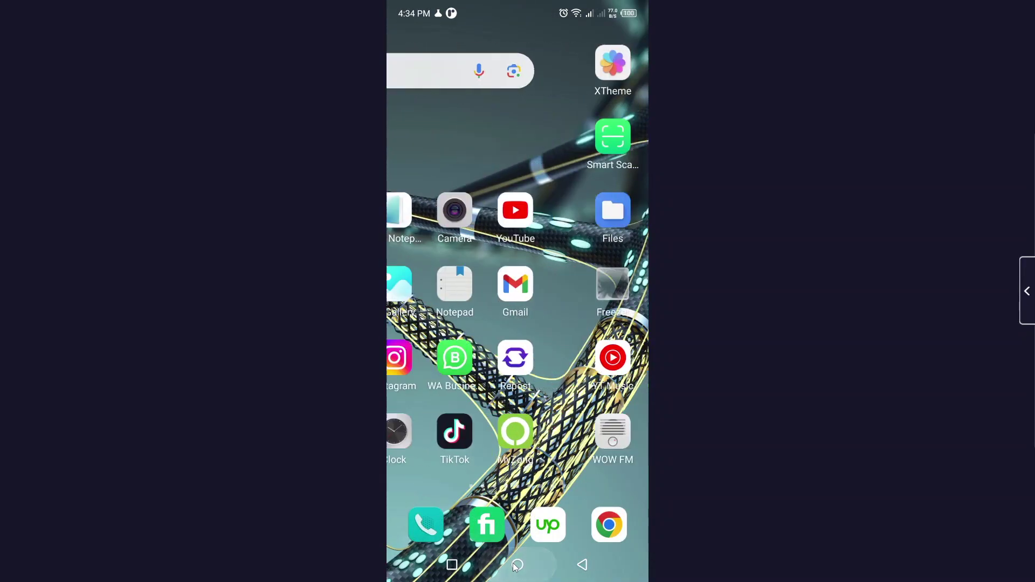